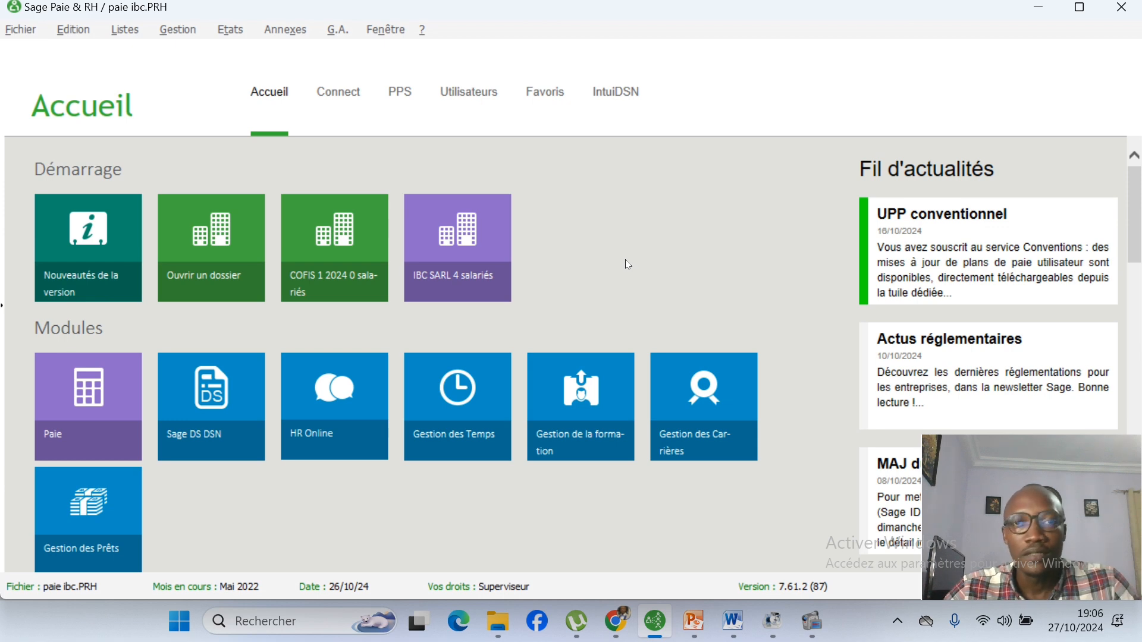
Open the pay slip of the second employee in the employee pay slip list and display its Rubriques
left_click(185, 32)
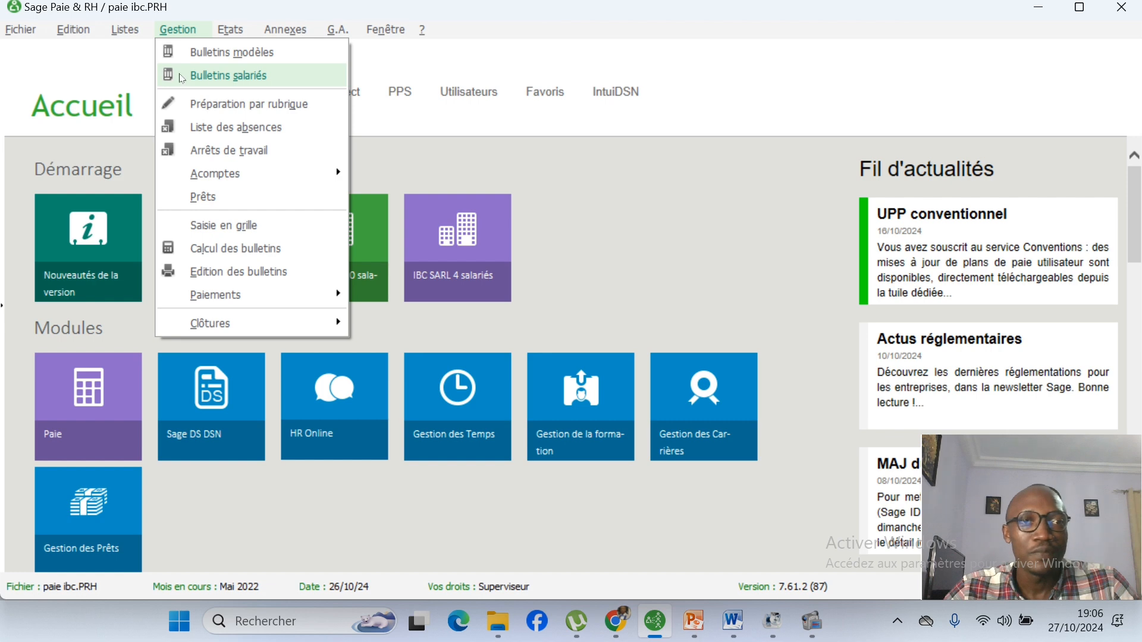
left_click(228, 76)
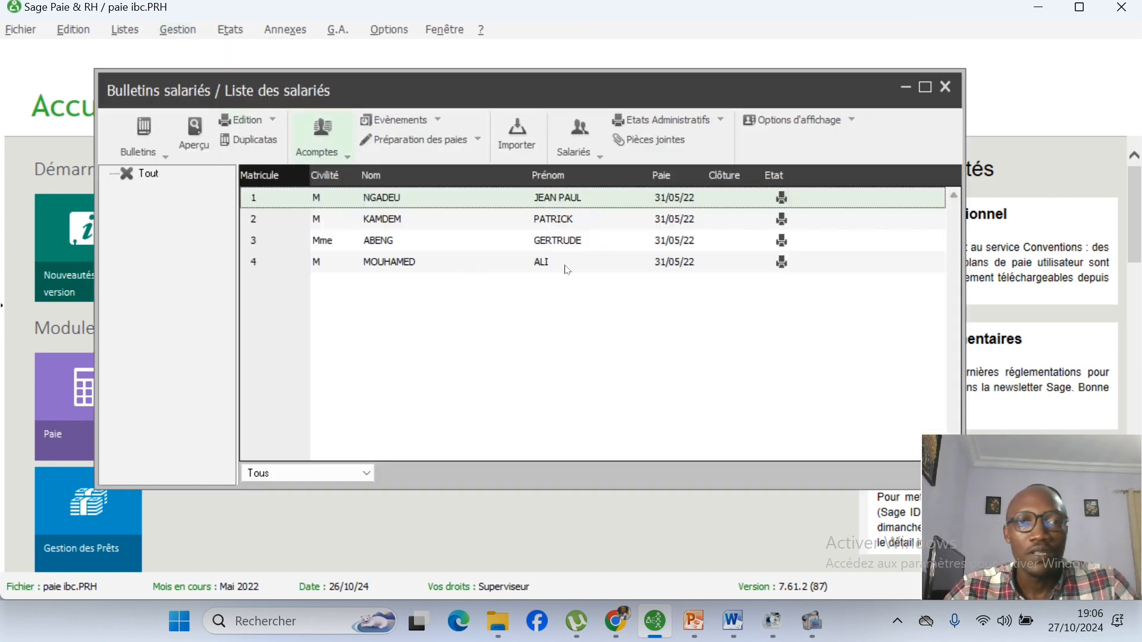
left_click_drag(687, 86, 619, 63)
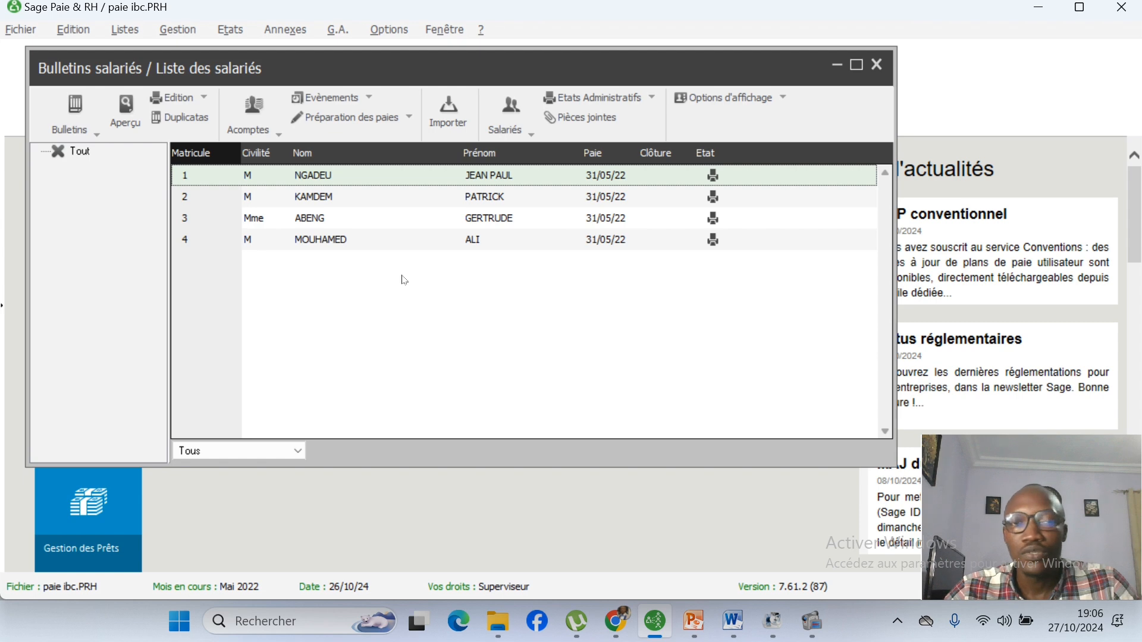
left_click(389, 202)
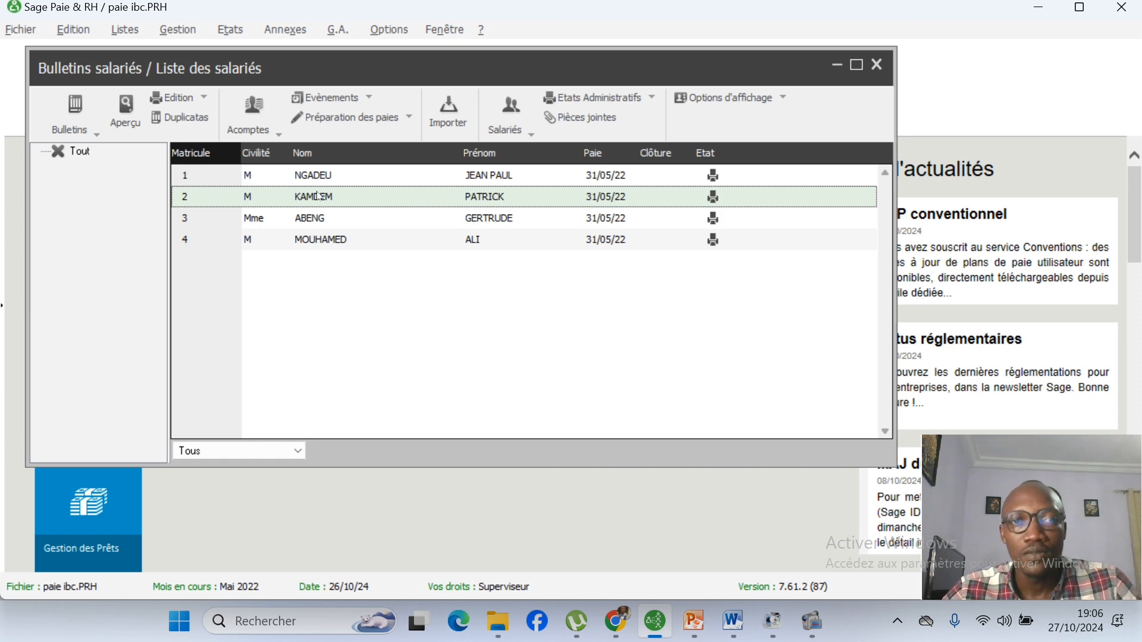
double_click(379, 204)
left_click_drag(491, 77, 516, 71)
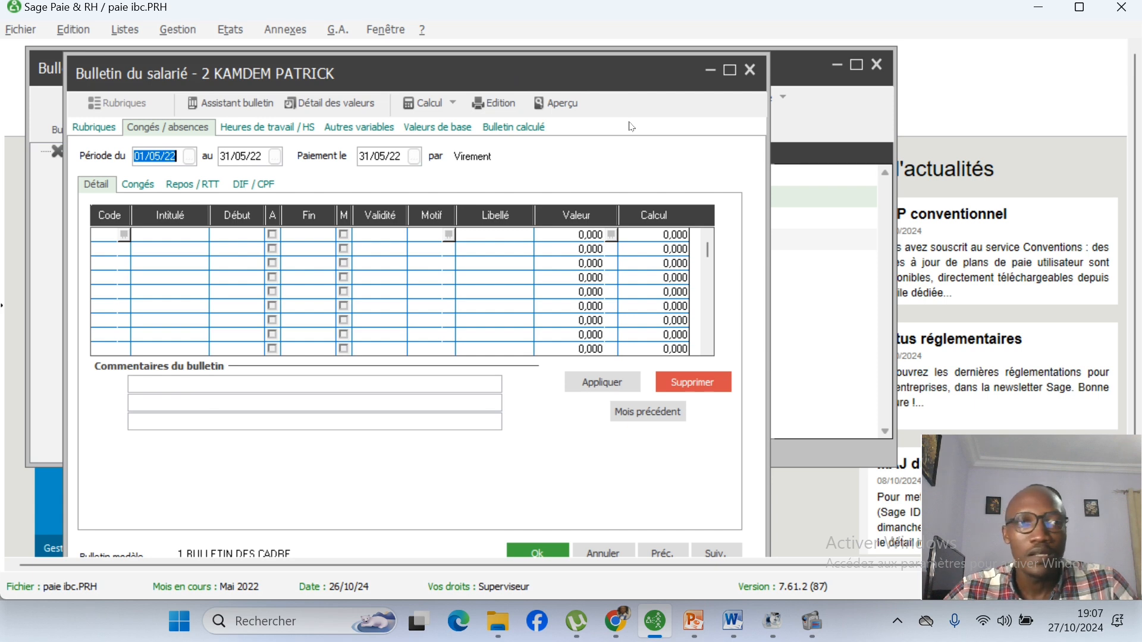
left_click(95, 129)
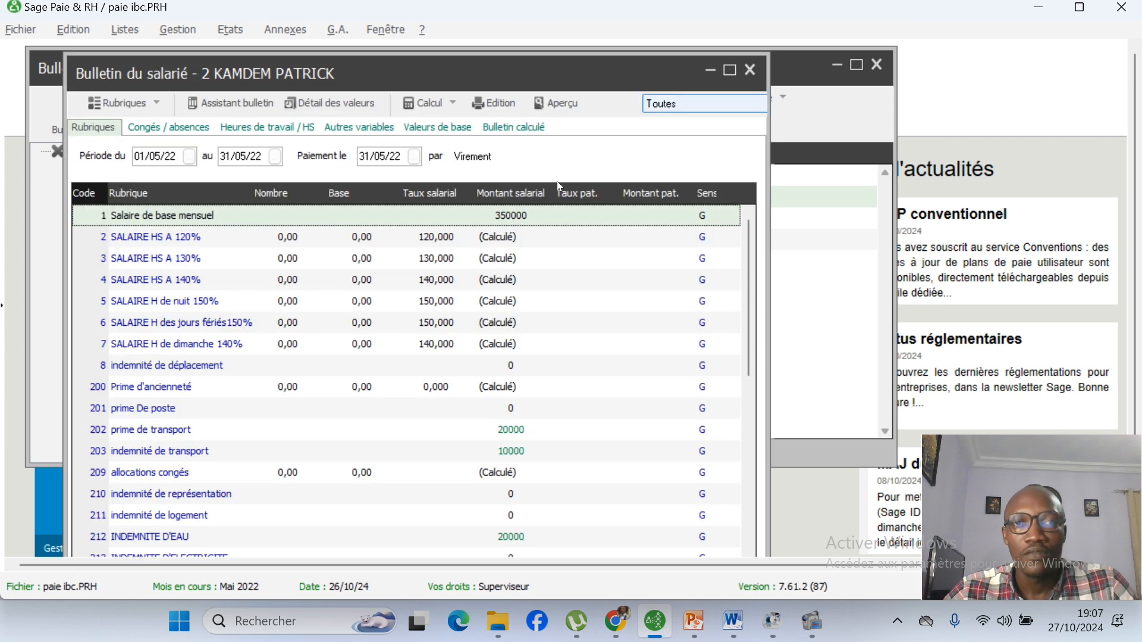
Set the amount of the indemnité de déplacement item to 50000 in the employee's pay slip
scroll(480, 331, "down", 4)
scroll(481, 330, "down", 2)
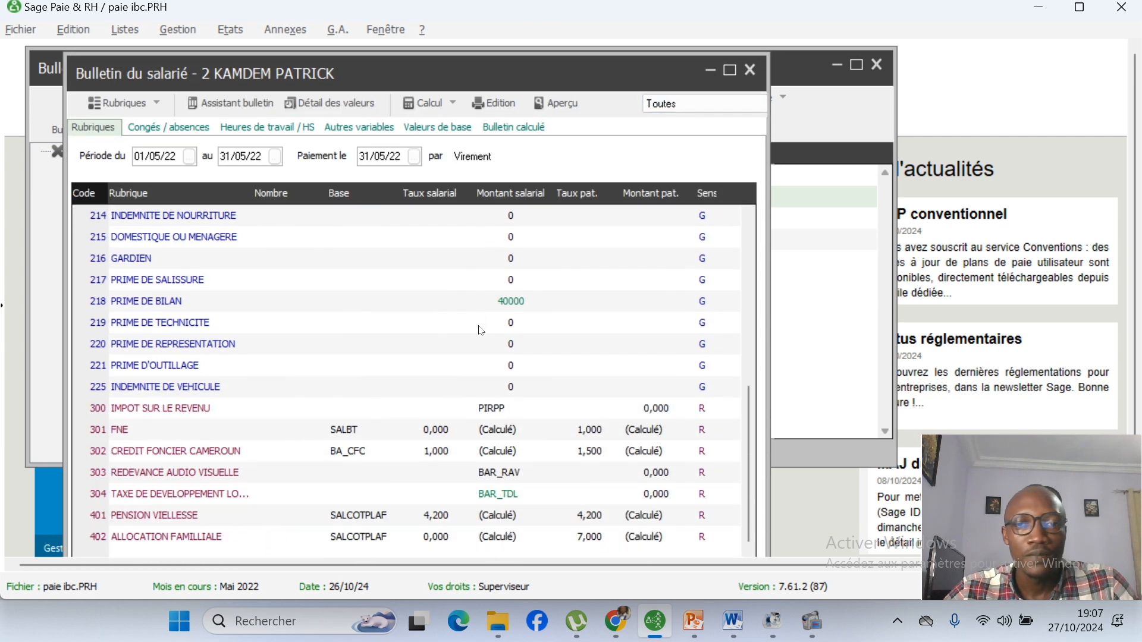
scroll(481, 331, "up", 6)
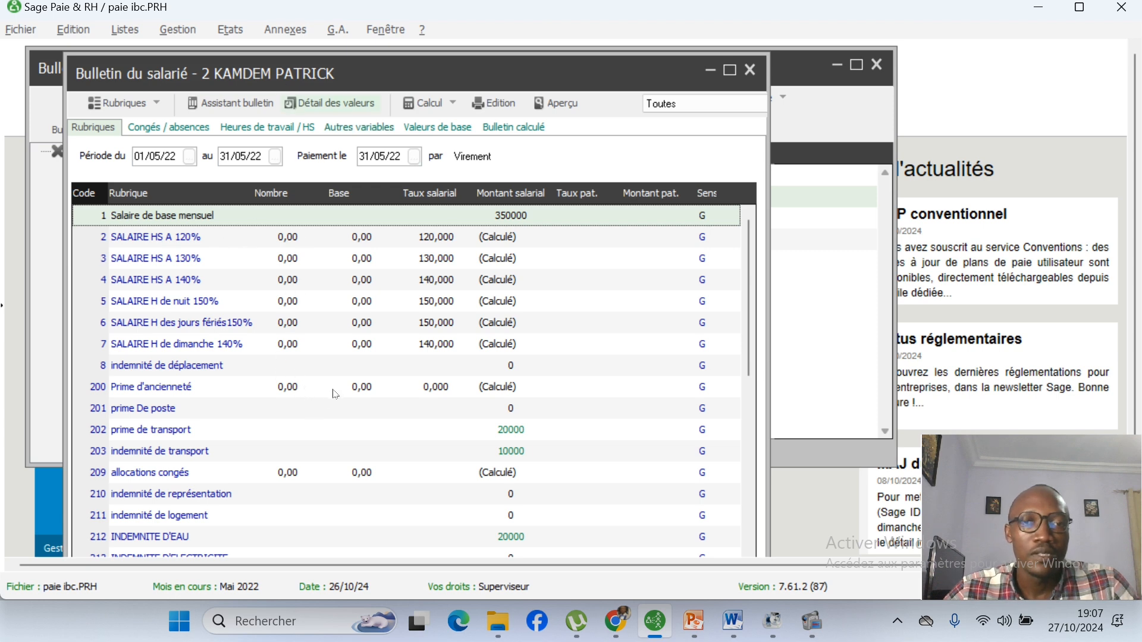
scroll(336, 392, "down", 2)
scroll(337, 393, "down", 4)
scroll(339, 390, "up", 5)
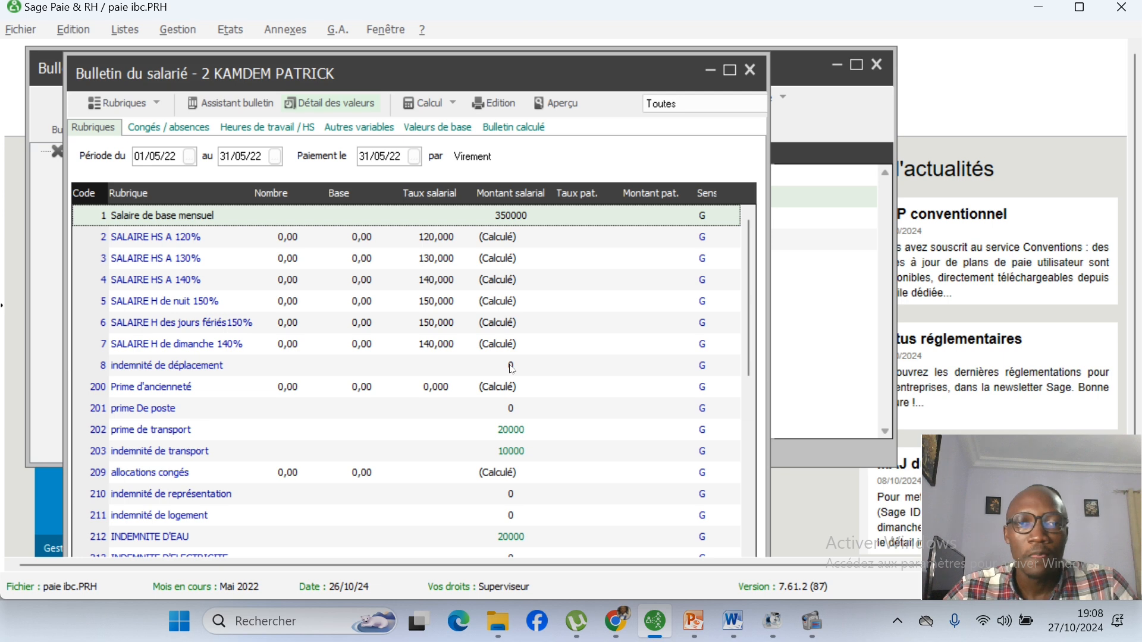
double_click(218, 369)
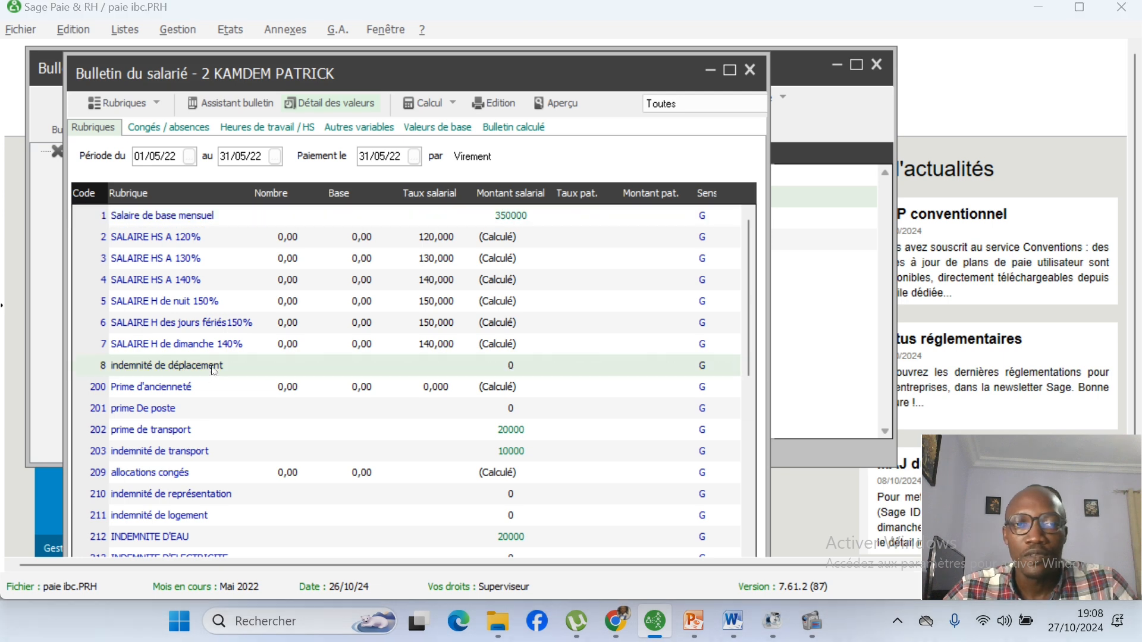
left_click_drag(603, 189, 466, 220)
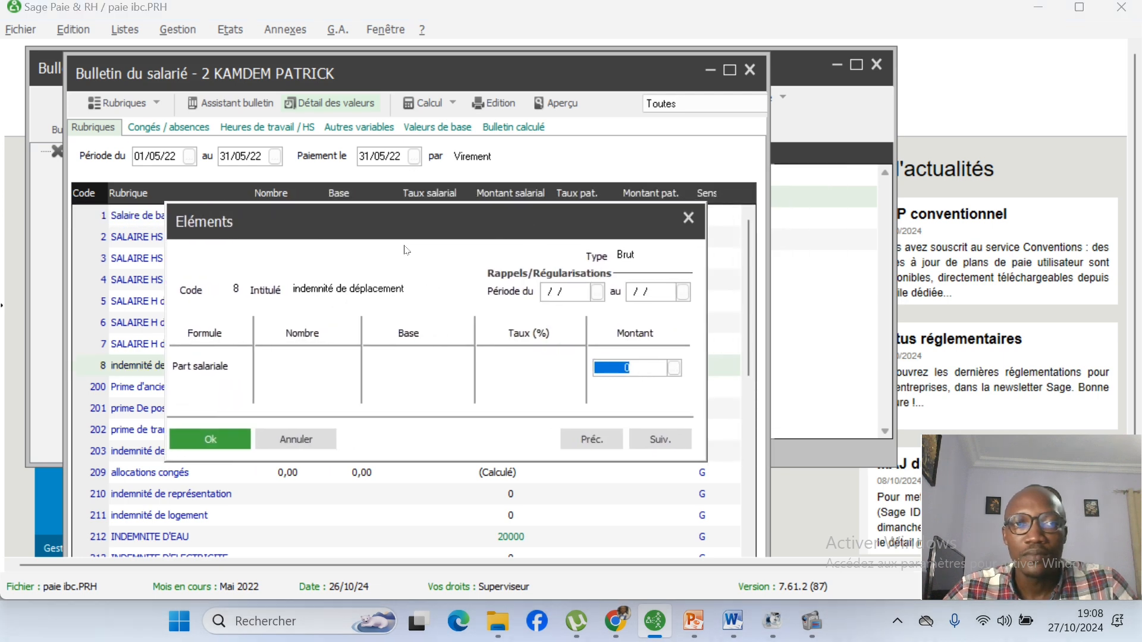
left_click(646, 367)
key("BackSpace")
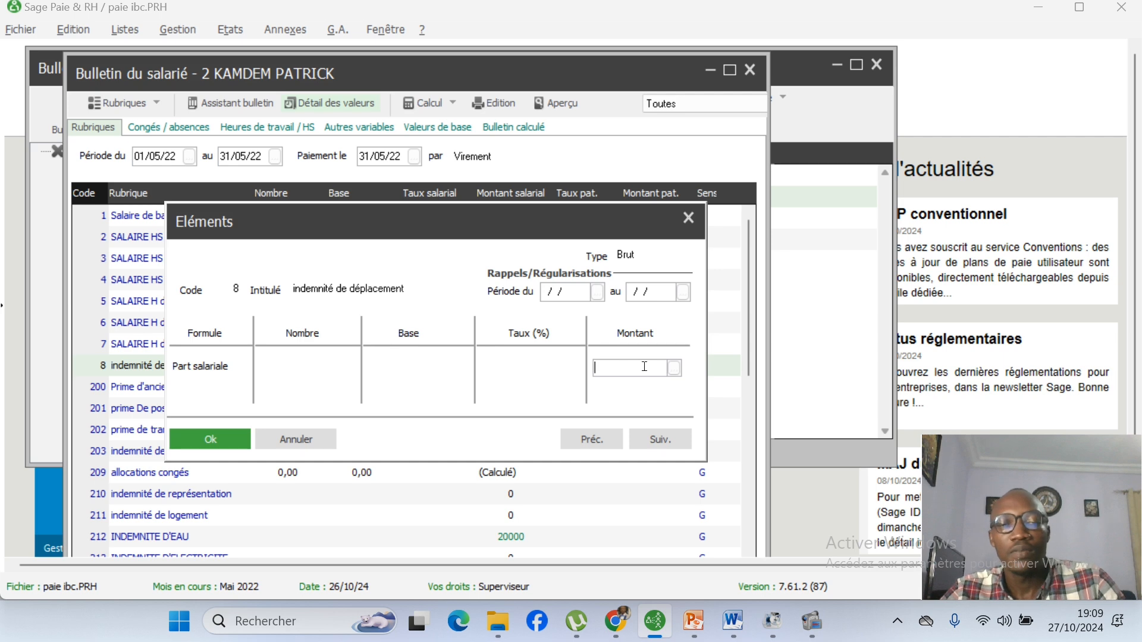
type("50000")
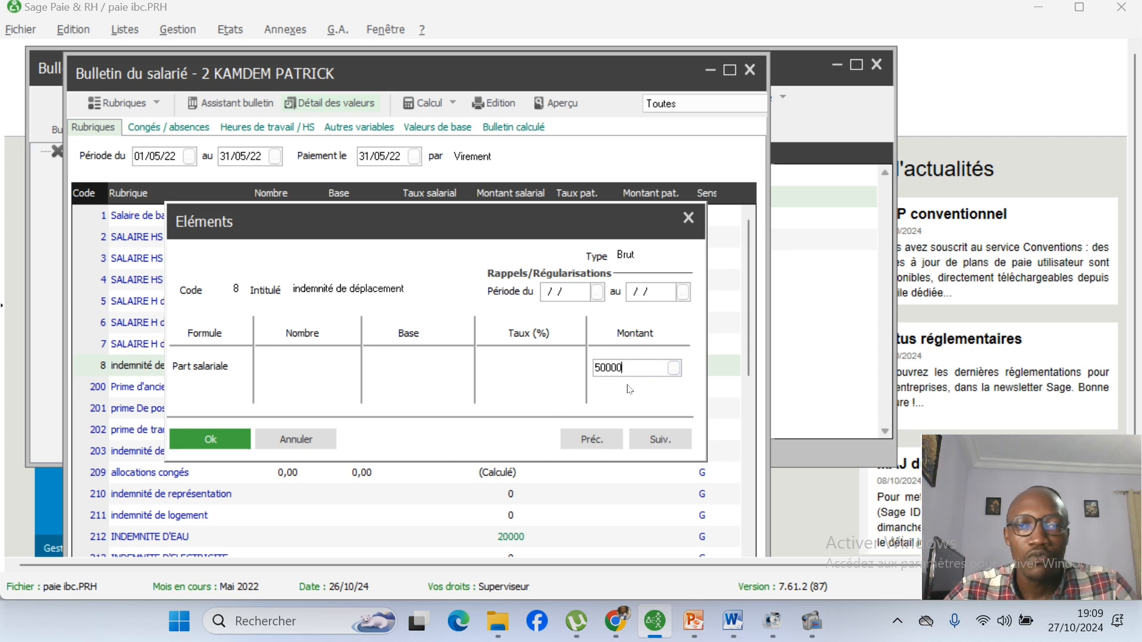
left_click(205, 437)
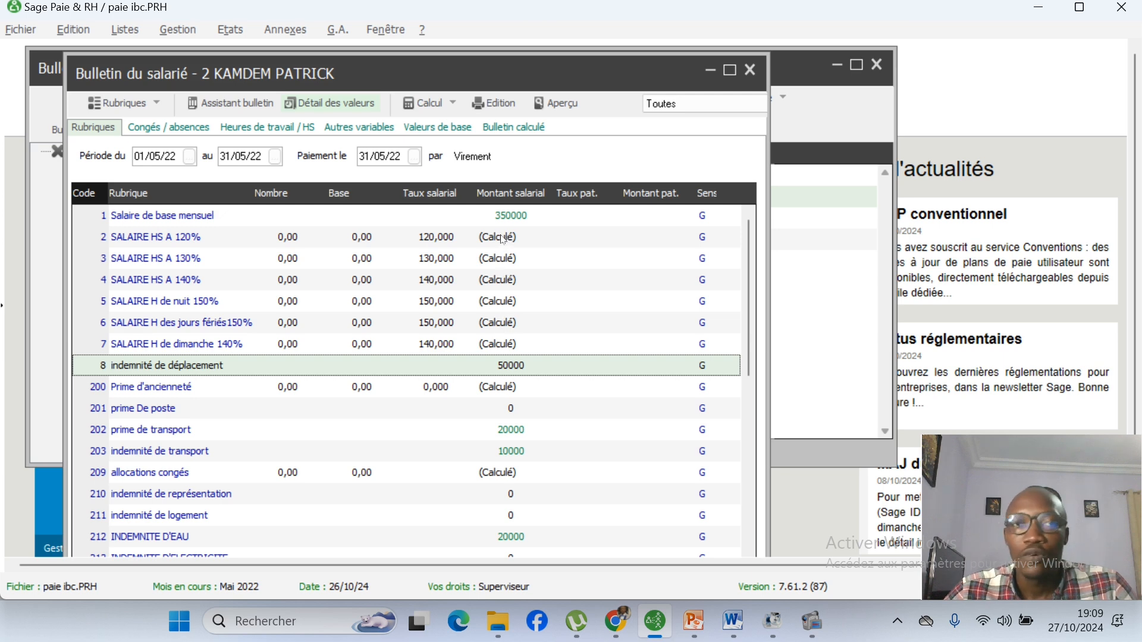
Open the SALAIRE HS A 120% item and set its Nombre to 10
double_click(398, 242)
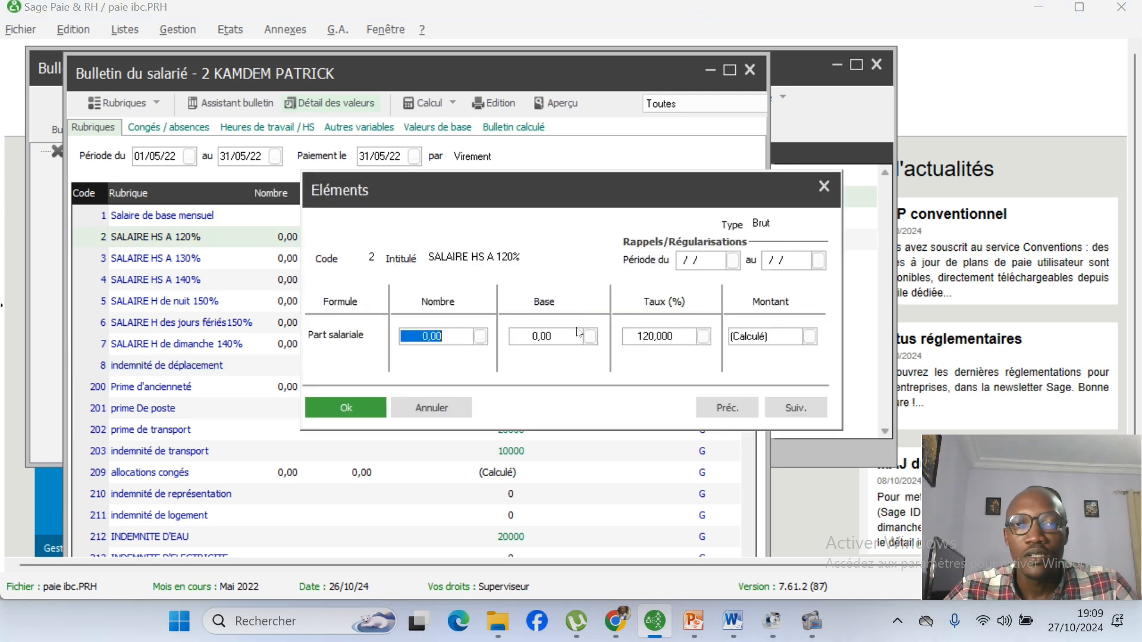
left_click_drag(563, 201, 545, 262)
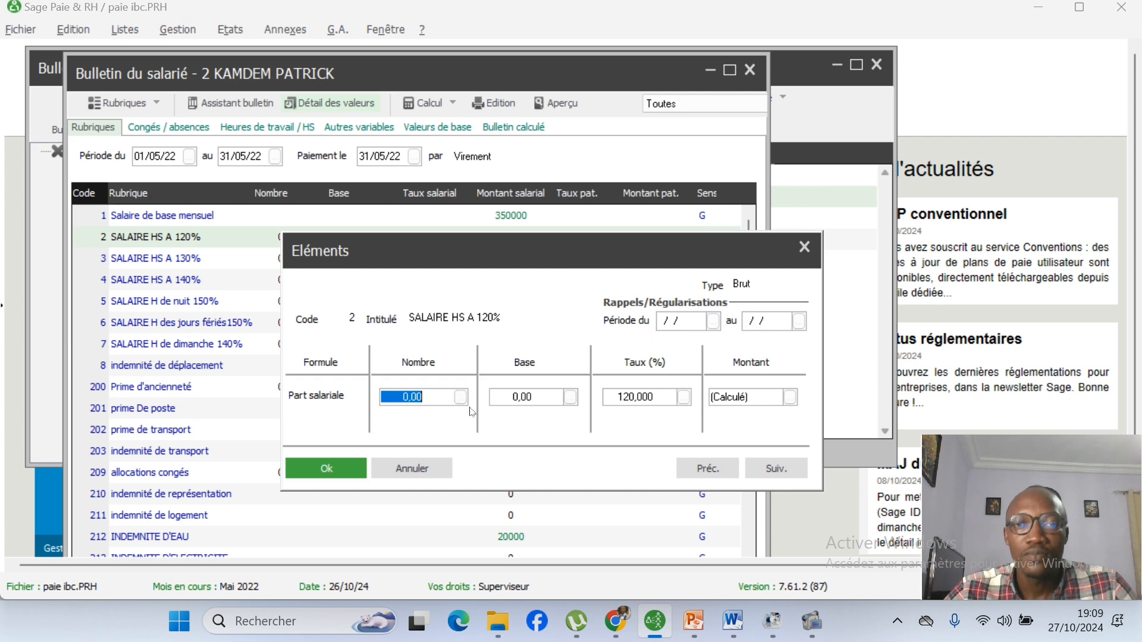
left_click_drag(551, 240, 530, 265)
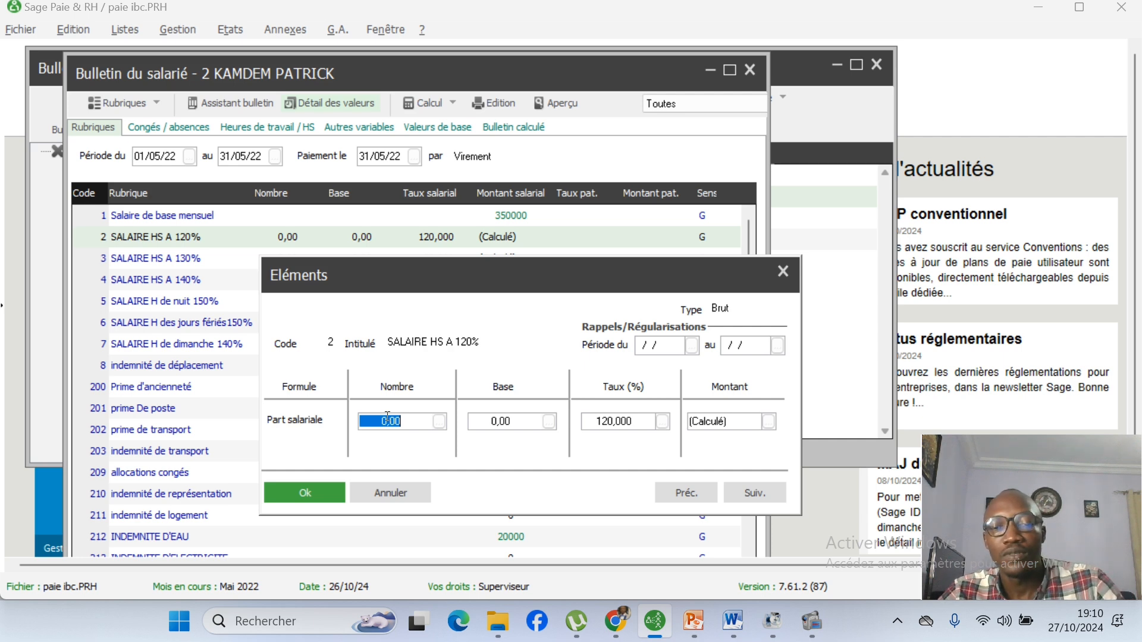
type("10")
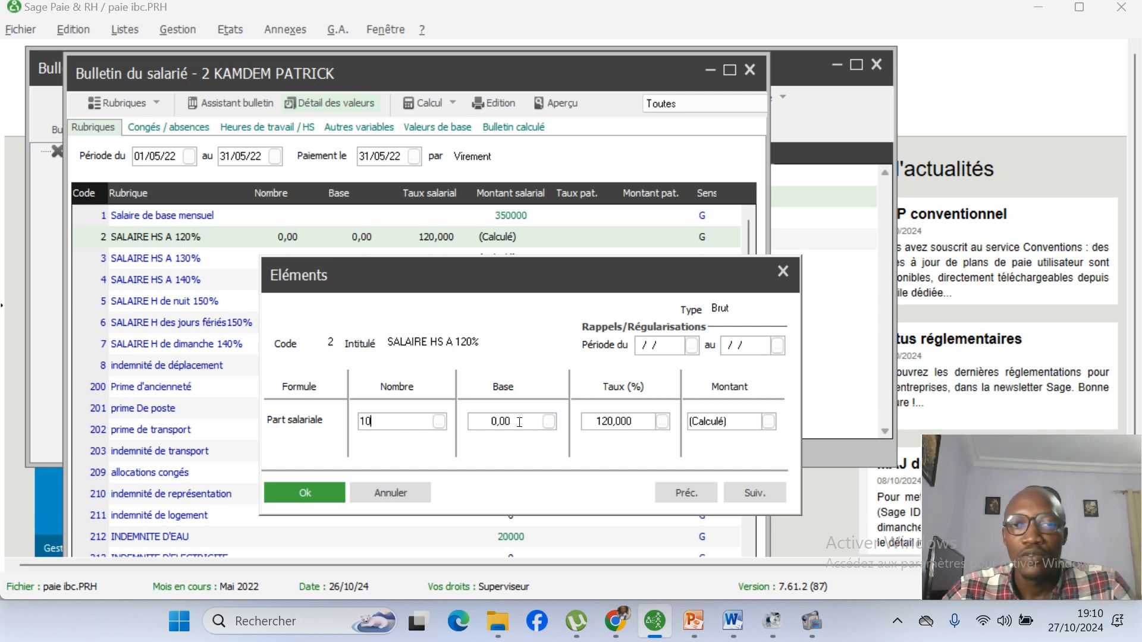
Assign the SAL_BASE constant as the Base of the SALAIRE HS A 120% item and validate the item
left_click(549, 422)
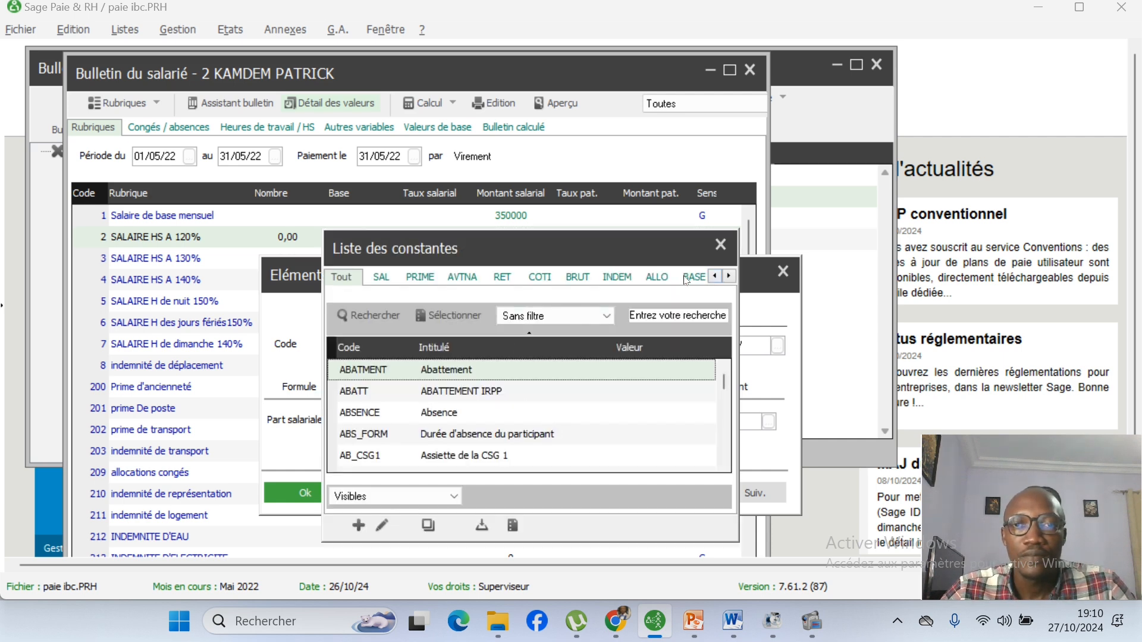
left_click(695, 277)
scroll(488, 399, "down", 3)
scroll(488, 399, "down", 1)
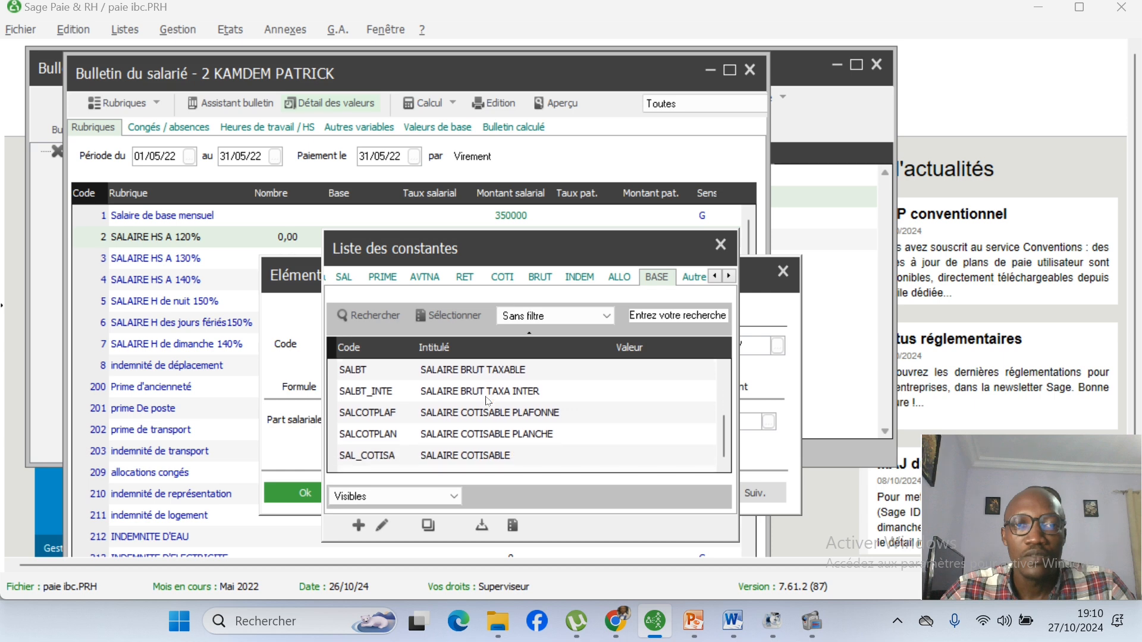
scroll(488, 399, "up", 4)
scroll(487, 400, "down", 4)
scroll(487, 400, "up", 4)
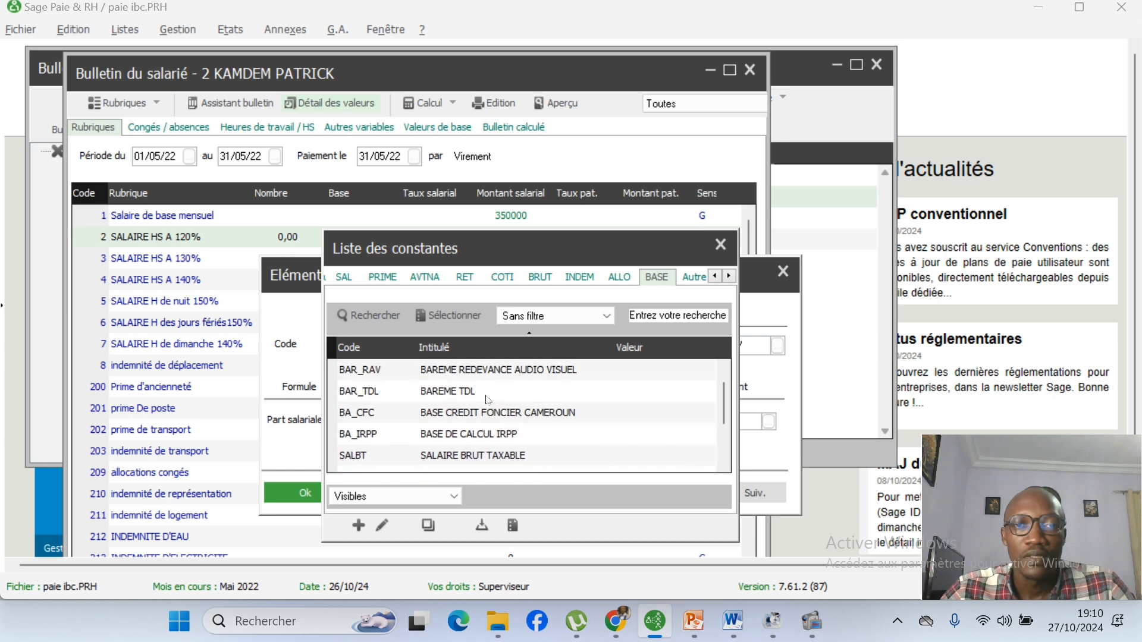
scroll(488, 400, "down", 4)
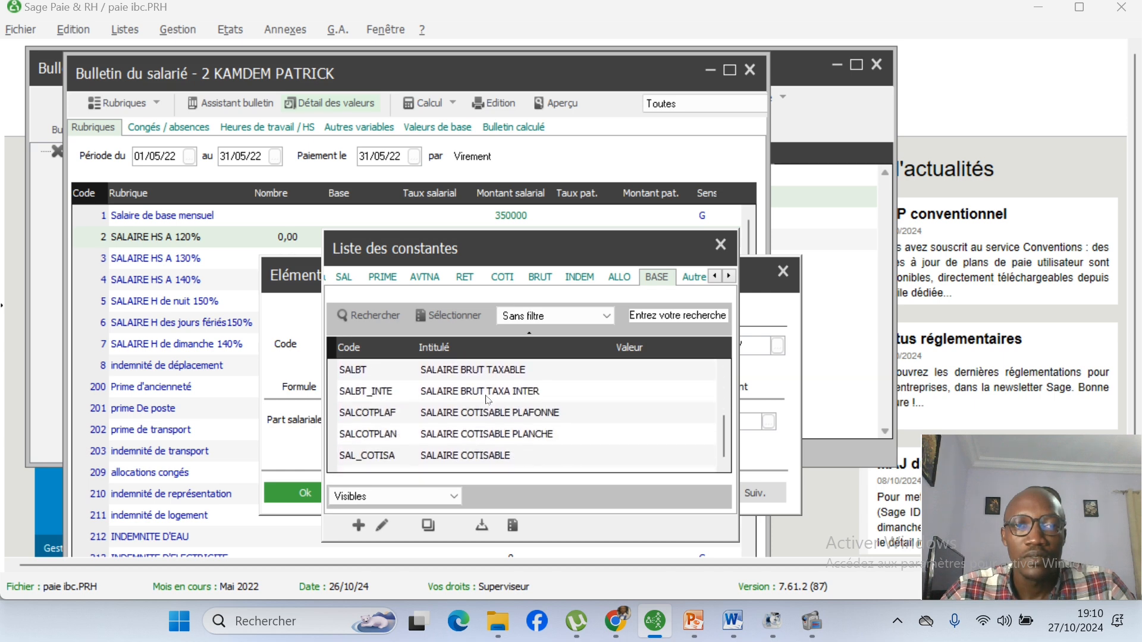
scroll(488, 400, "up", 4)
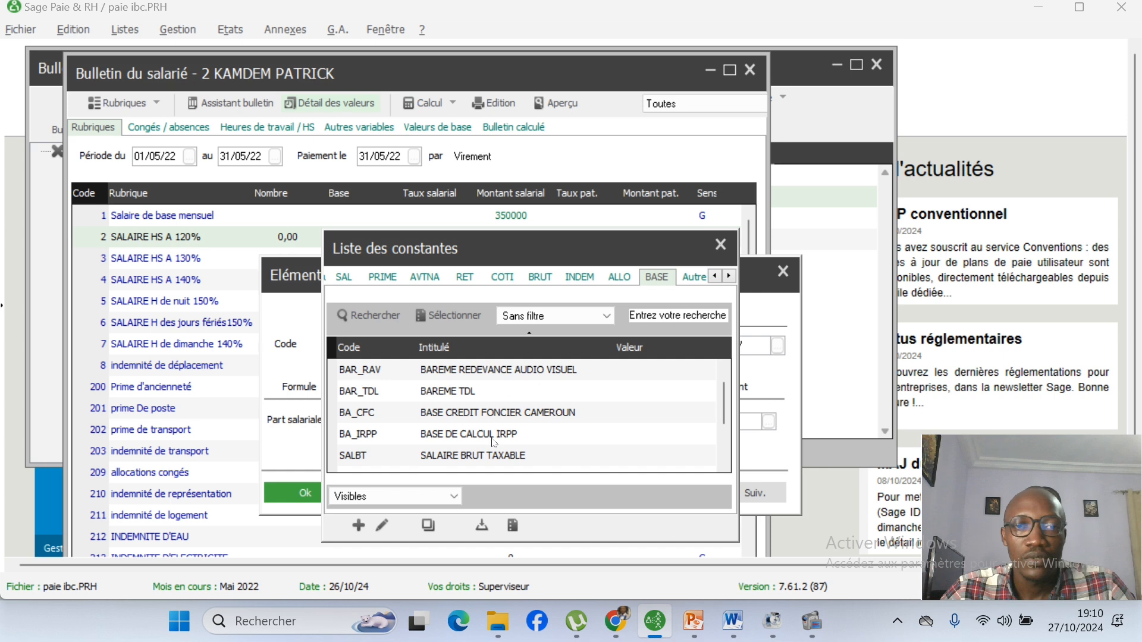
scroll(492, 437, "up", 1)
scroll(492, 437, "down", 4)
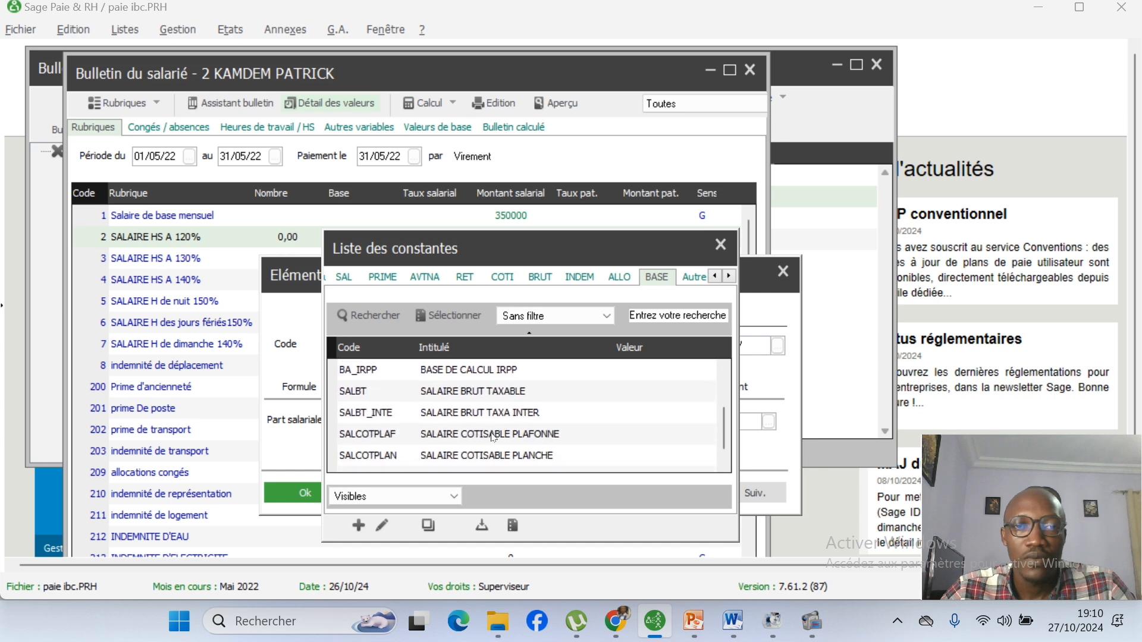
left_click(345, 278)
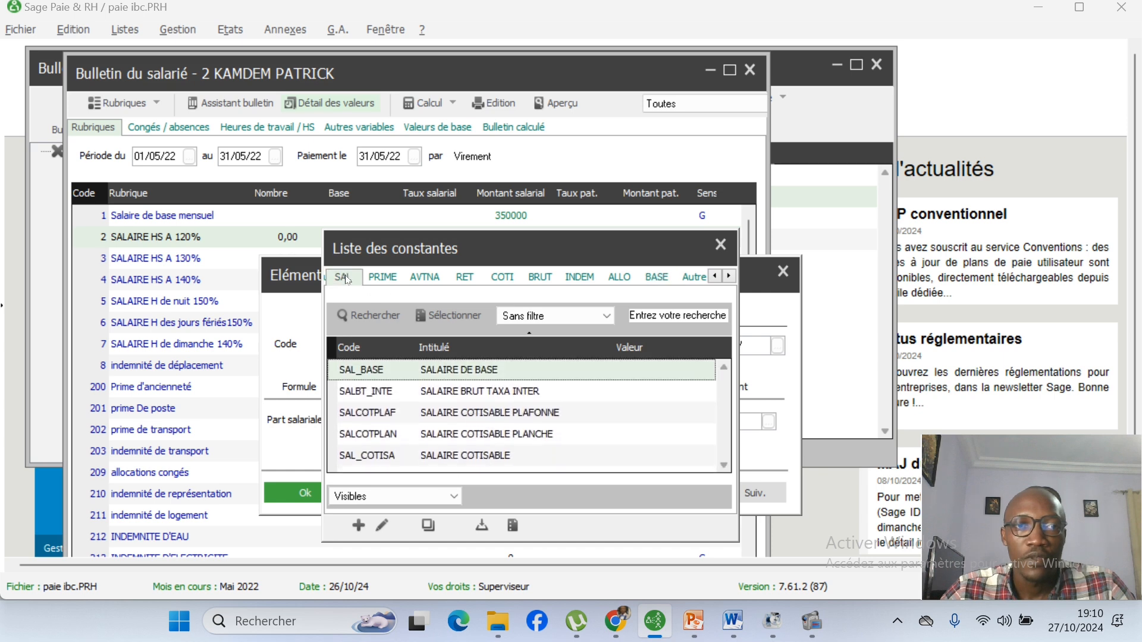
double_click(494, 372)
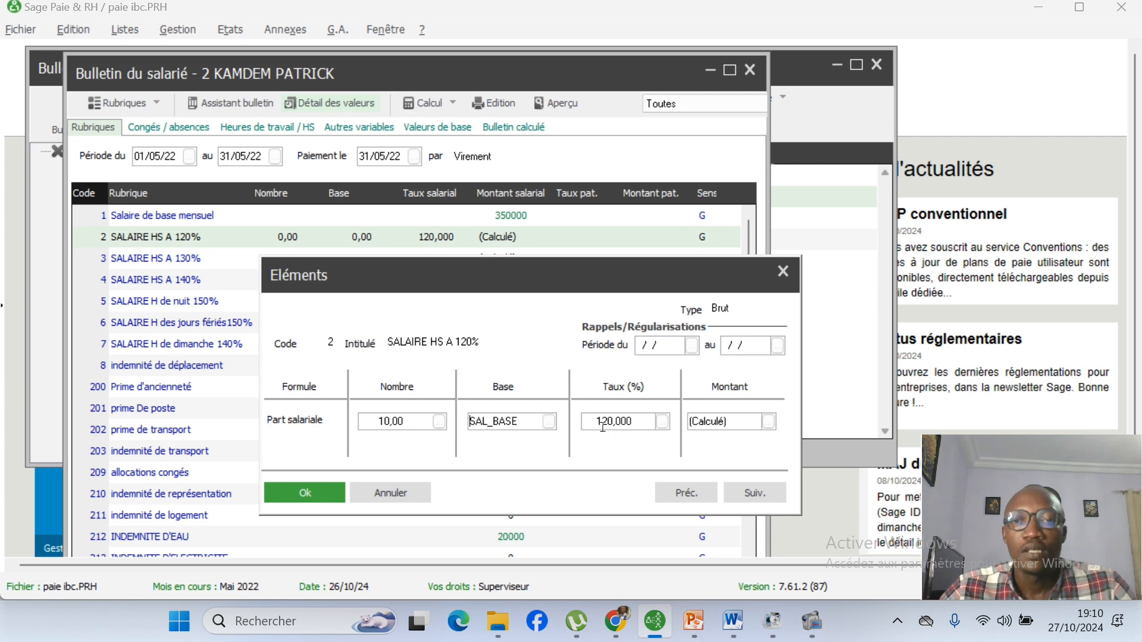
left_click(287, 492)
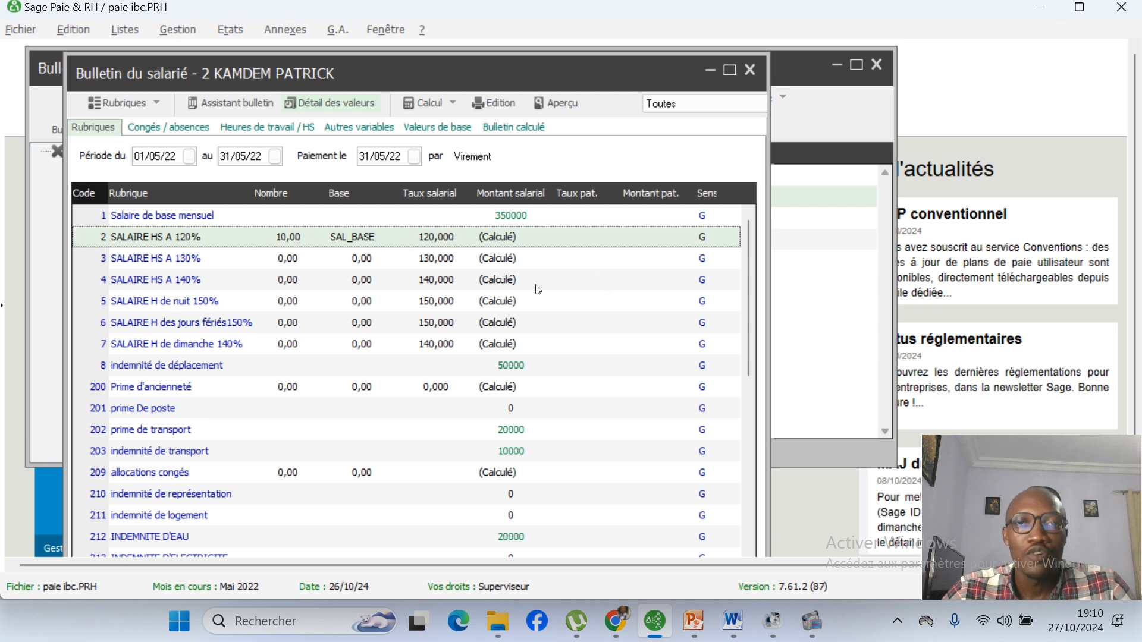
Set the Montant of the prime De poste item to 48056 and validate the item
scroll(333, 402, "down", 6)
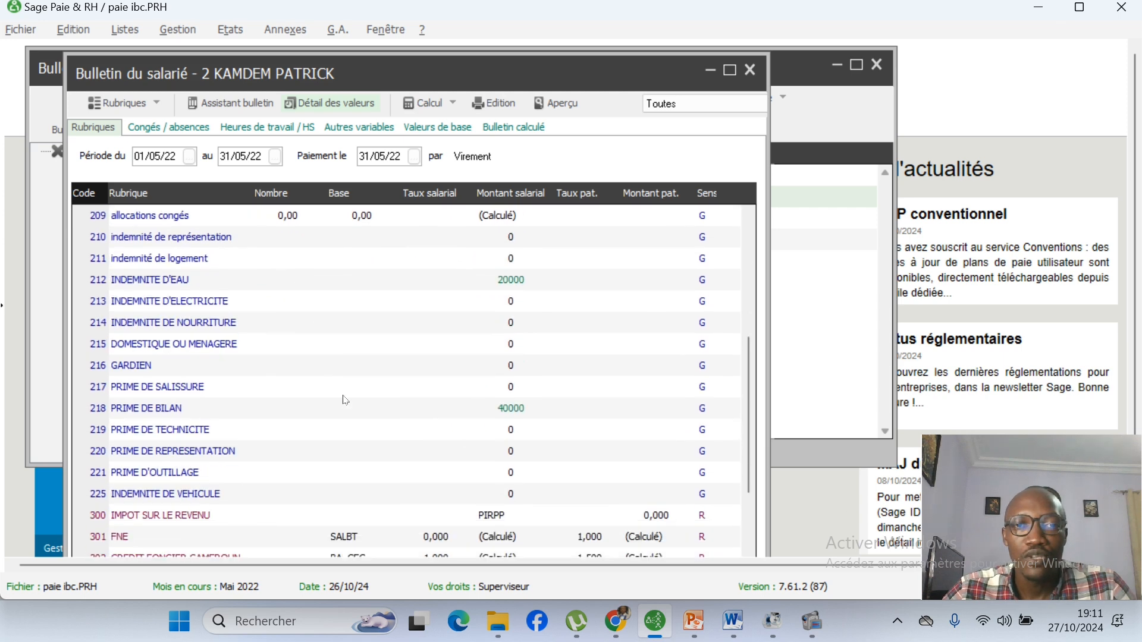
scroll(483, 384, "up", 7)
scroll(483, 384, "up", 2)
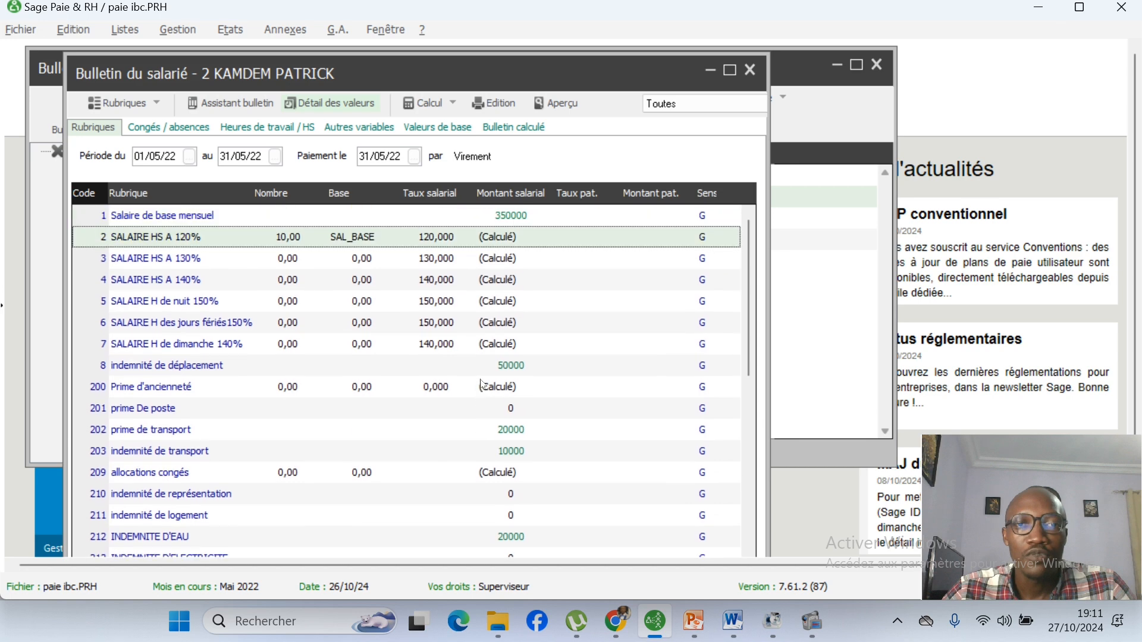
scroll(357, 398, "down", 4)
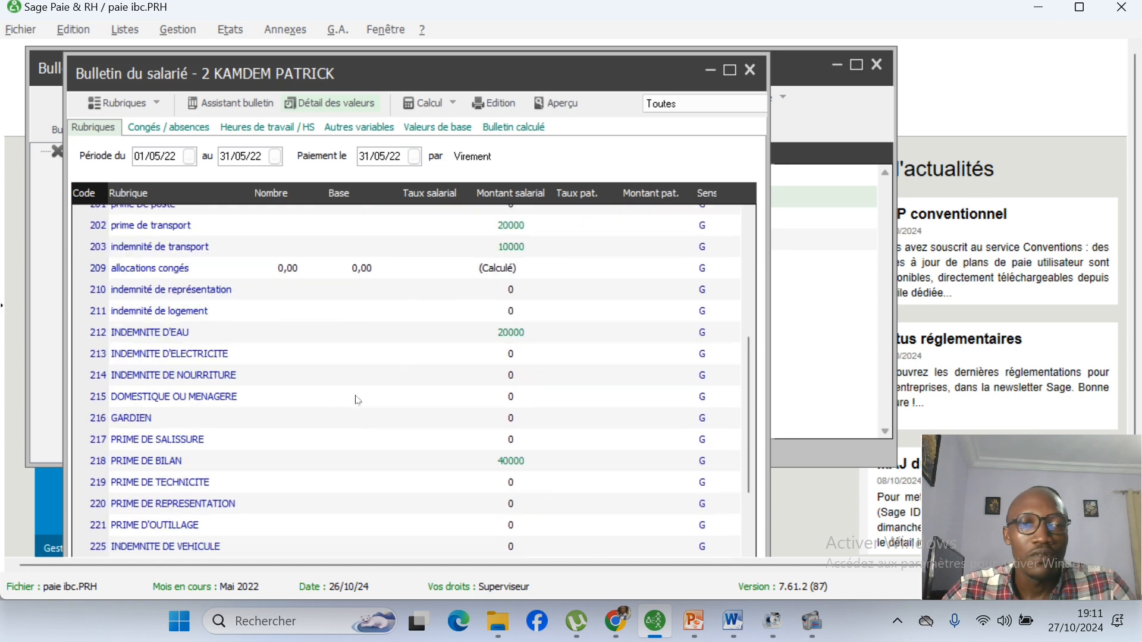
scroll(476, 398, "up", 3)
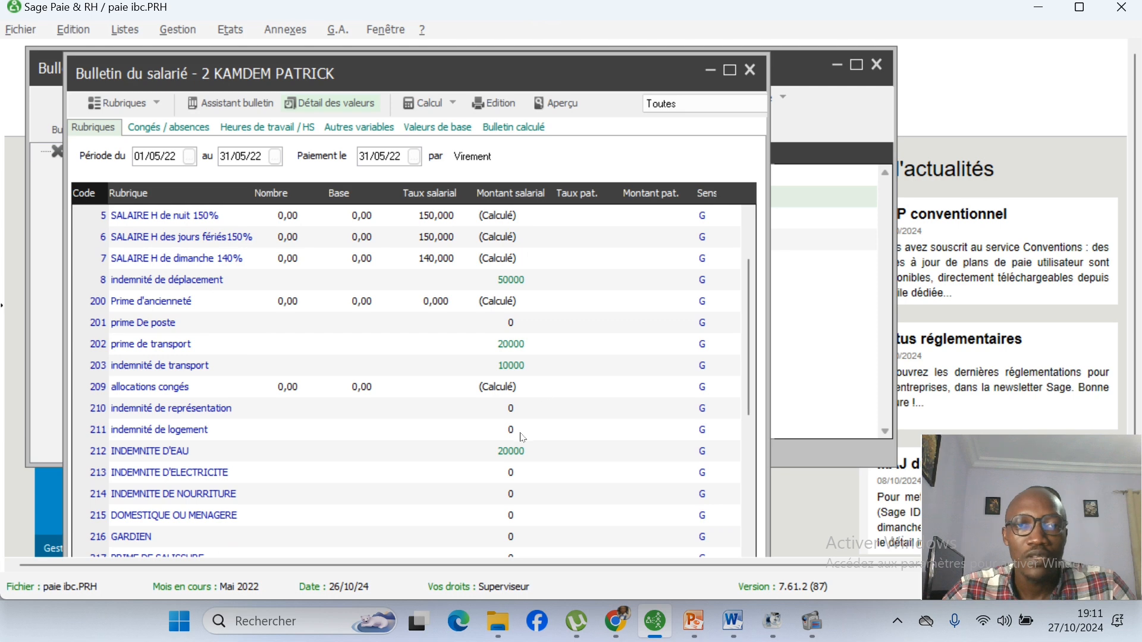
scroll(525, 437, "up", 2)
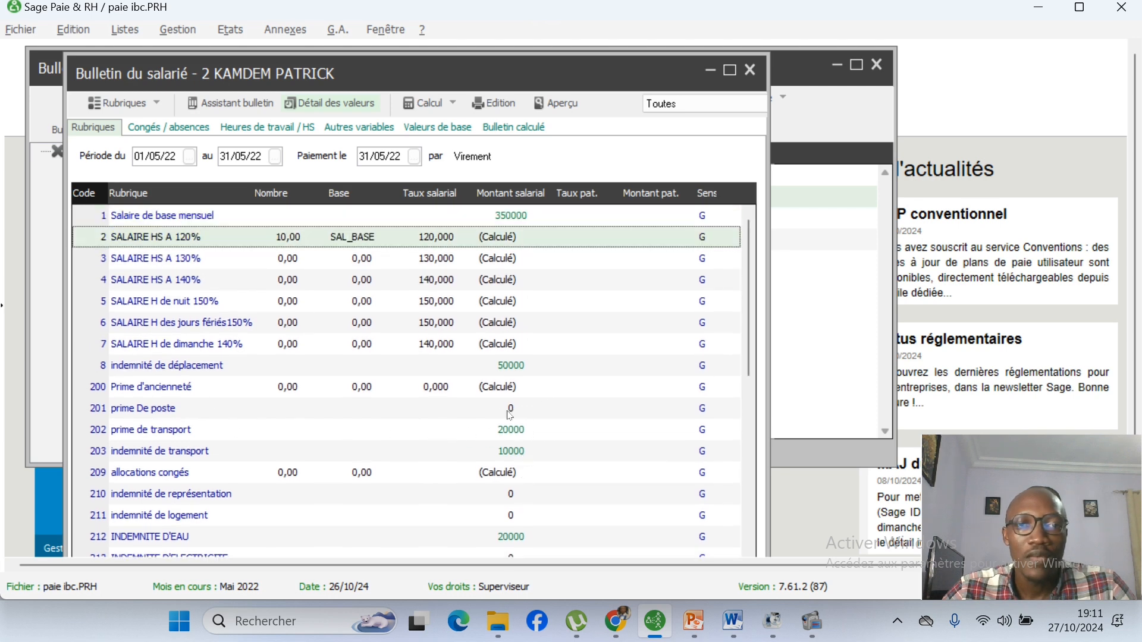
double_click(510, 410)
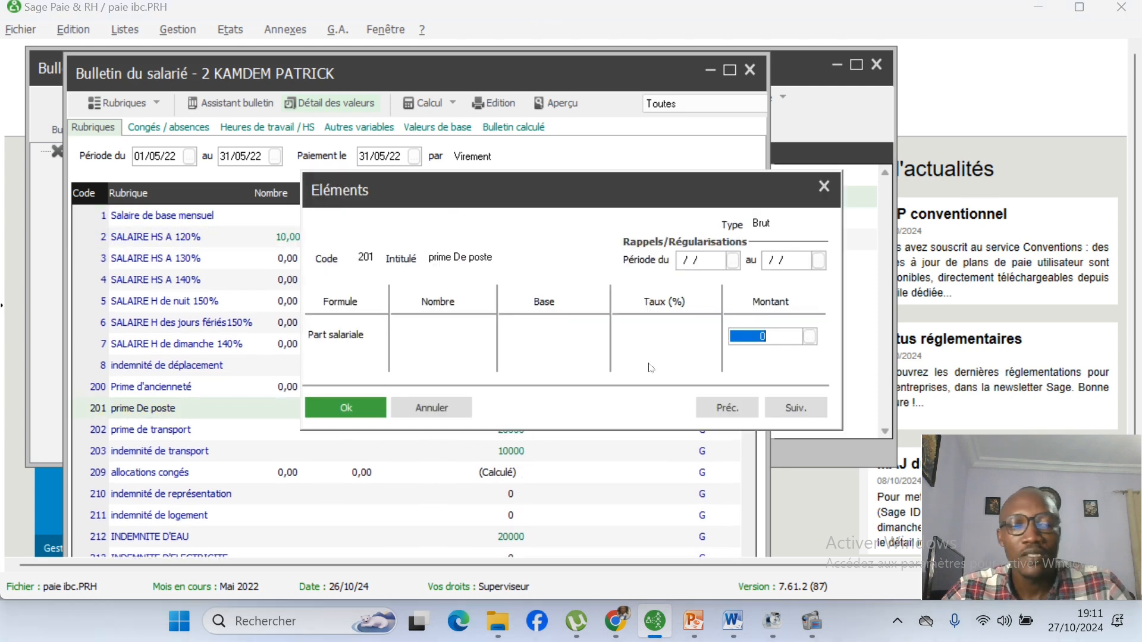
type("480")
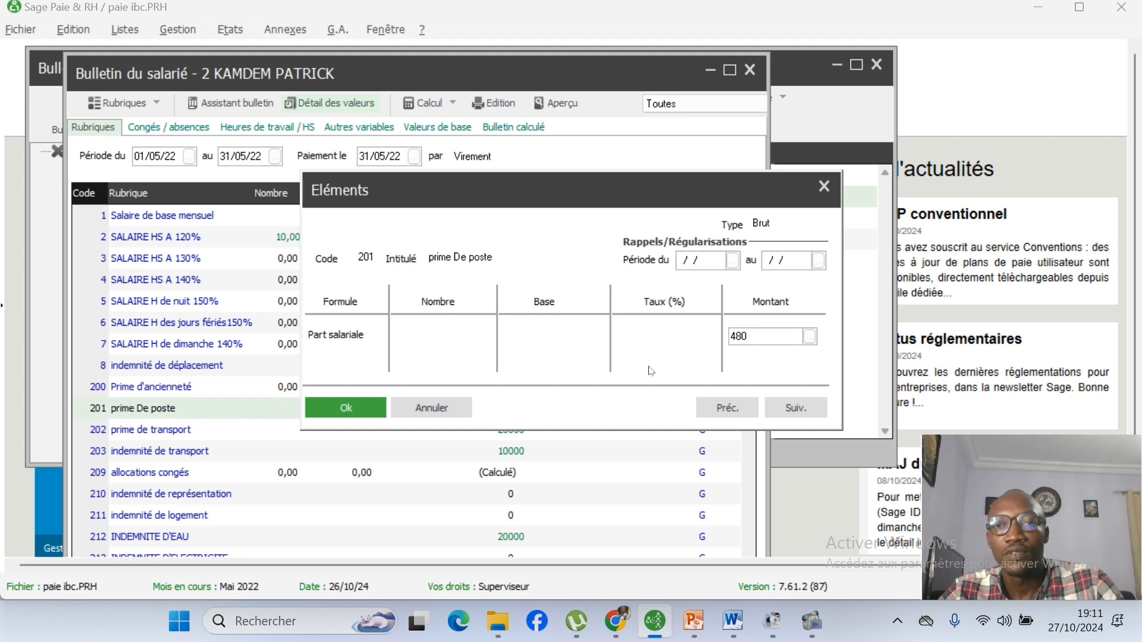
type("56")
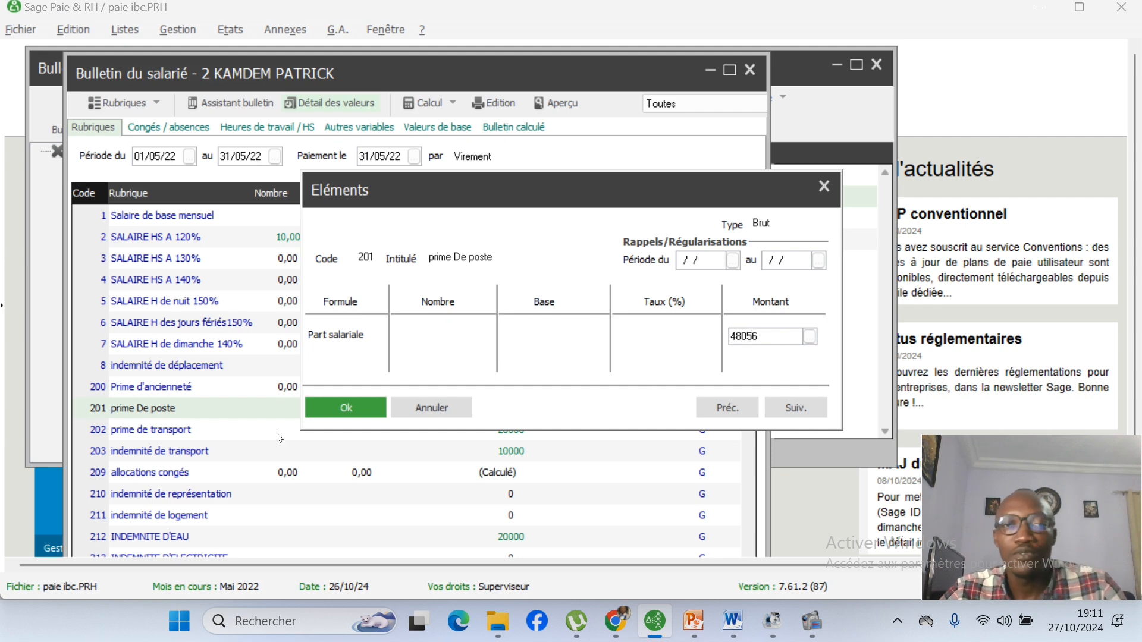
left_click(351, 410)
Deactivate the SALAIRE HS A 130% item in the employee's pay slip
scroll(456, 405, "down", 3)
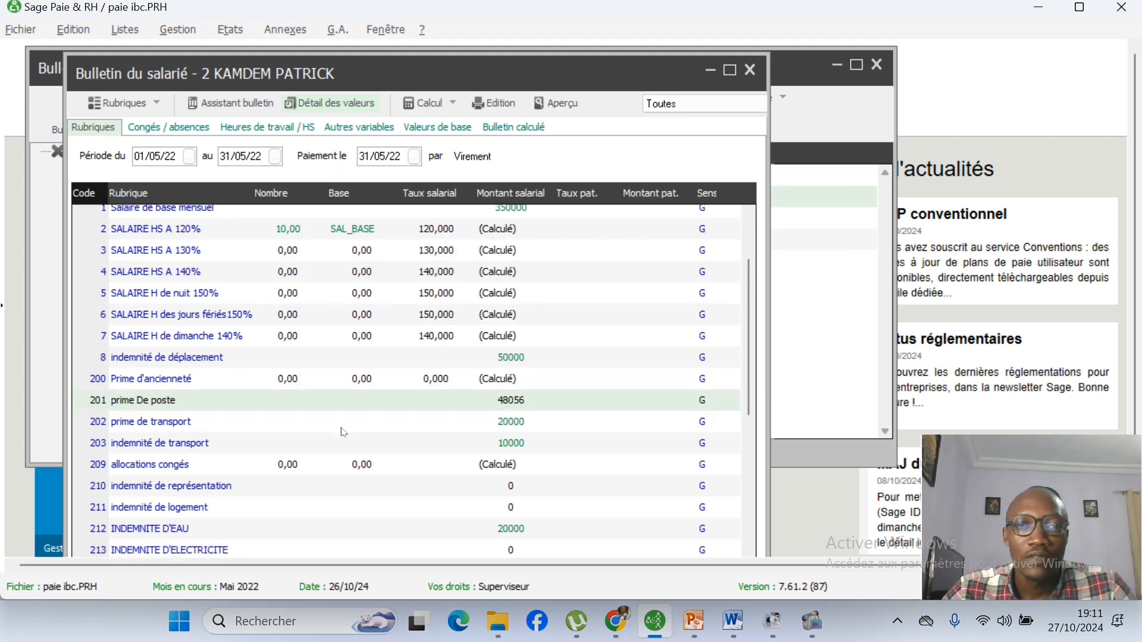
scroll(464, 384, "up", 3)
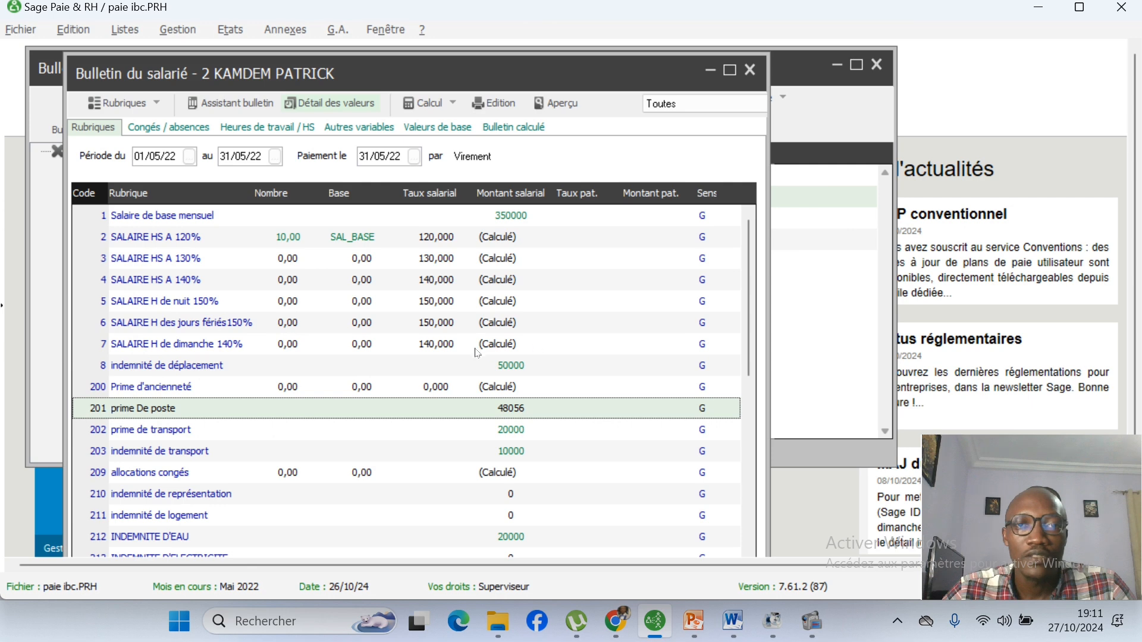
scroll(430, 487, "down", 2)
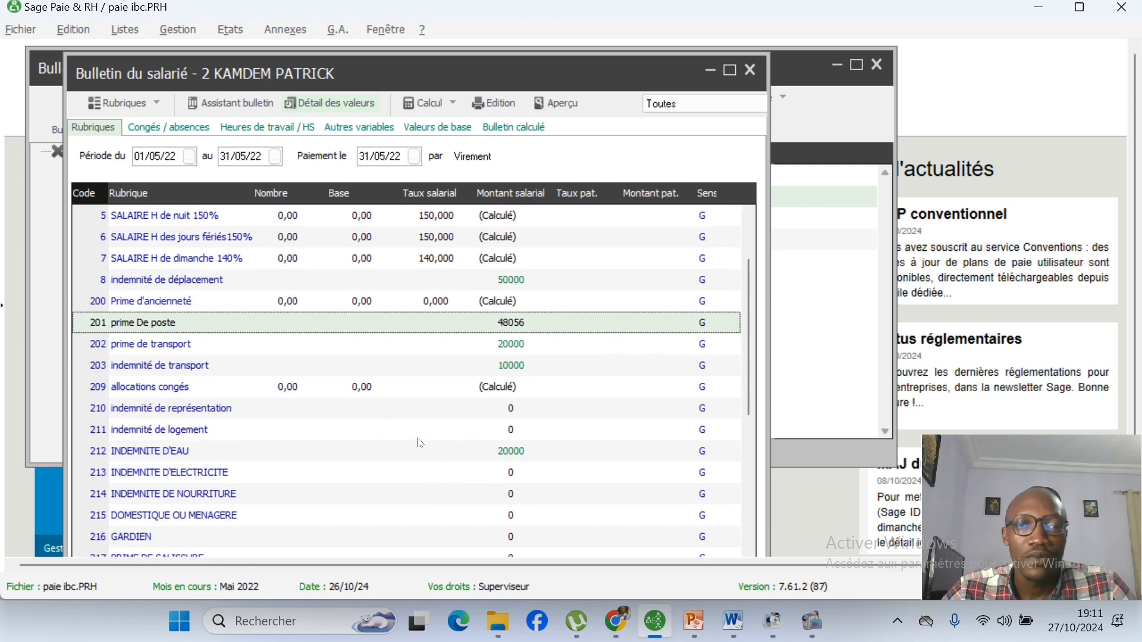
scroll(422, 446, "down", 3)
scroll(366, 398, "down", 2)
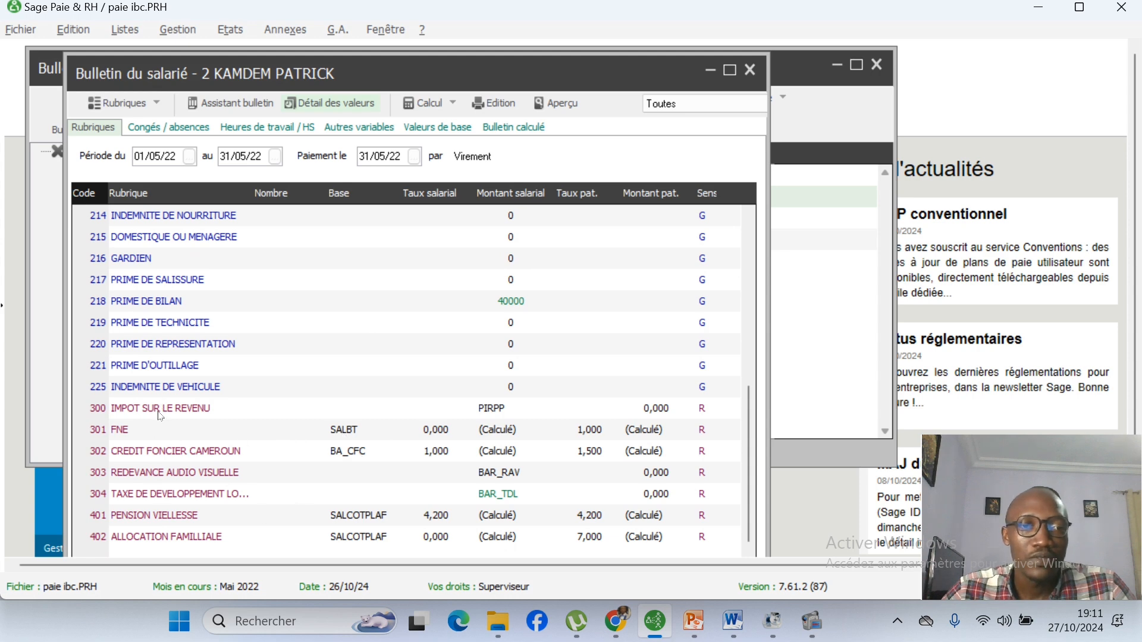
scroll(266, 440, "up", 2)
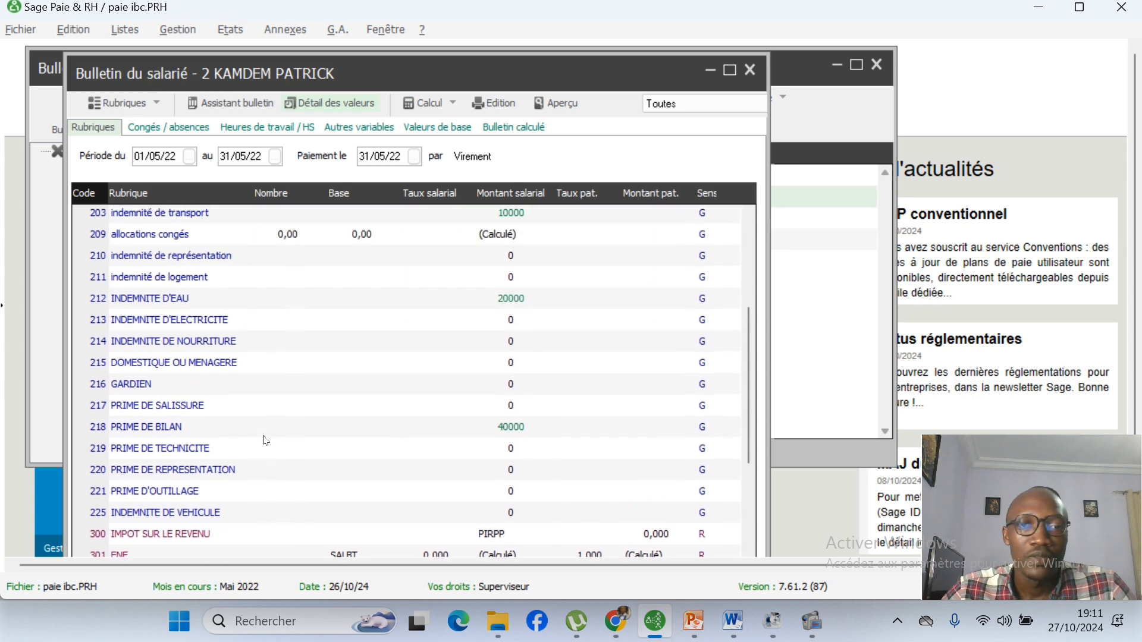
scroll(266, 440, "up", 4)
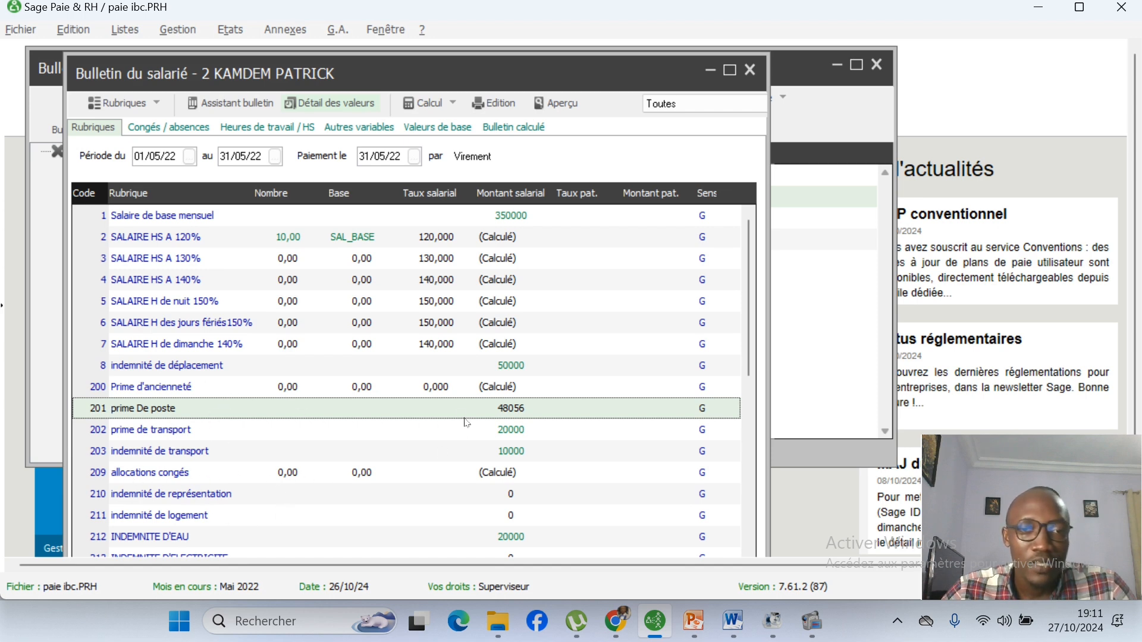
left_click(231, 266)
right_click(231, 266)
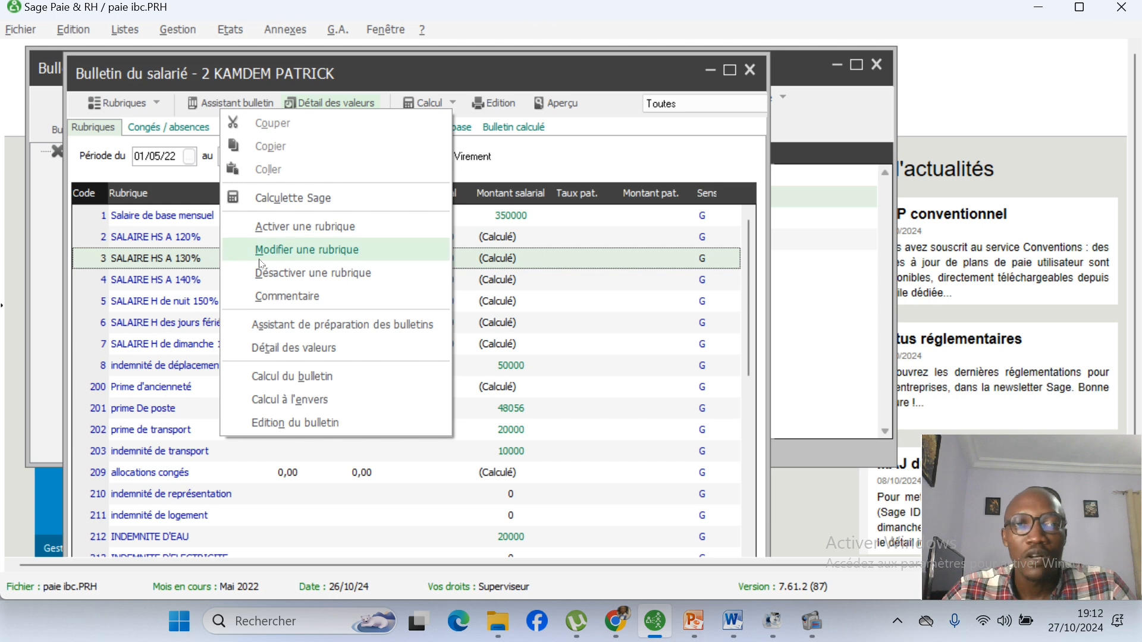
left_click(310, 274)
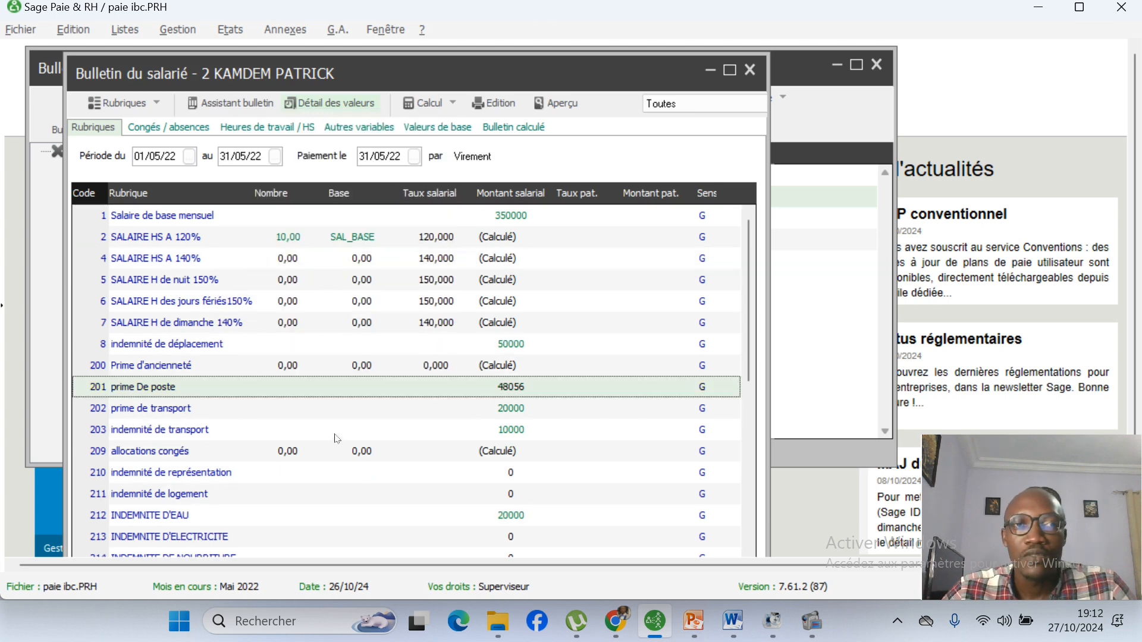
Deactivate the indemnité de représentation item in the employee's pay slip
left_click(234, 476)
right_click(236, 476)
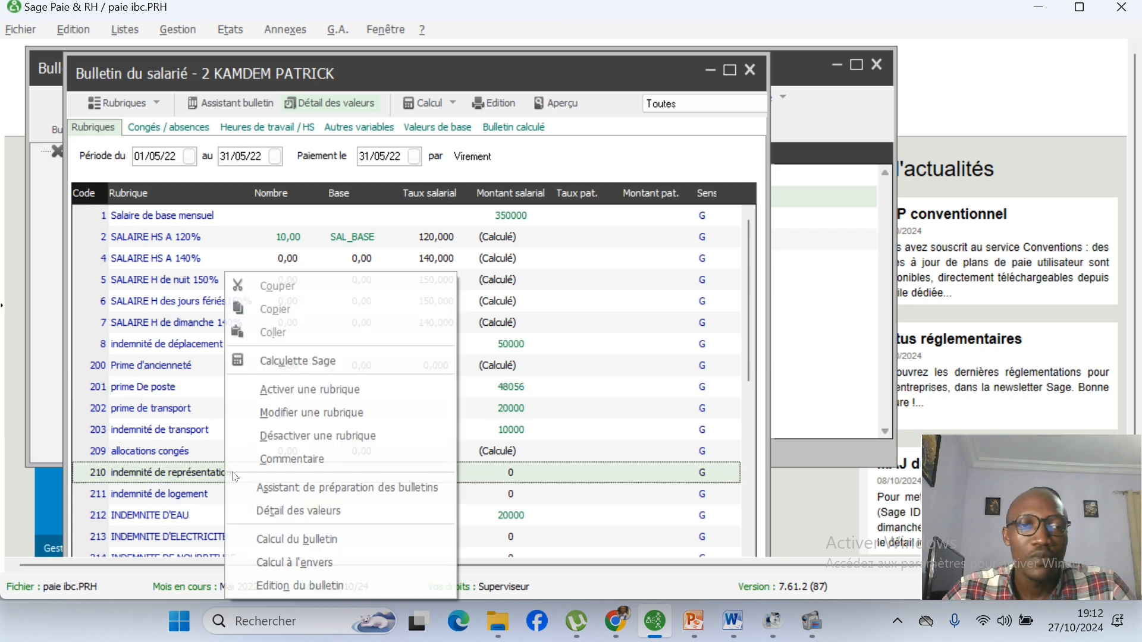
left_click(324, 440)
scroll(333, 434, "down", 5)
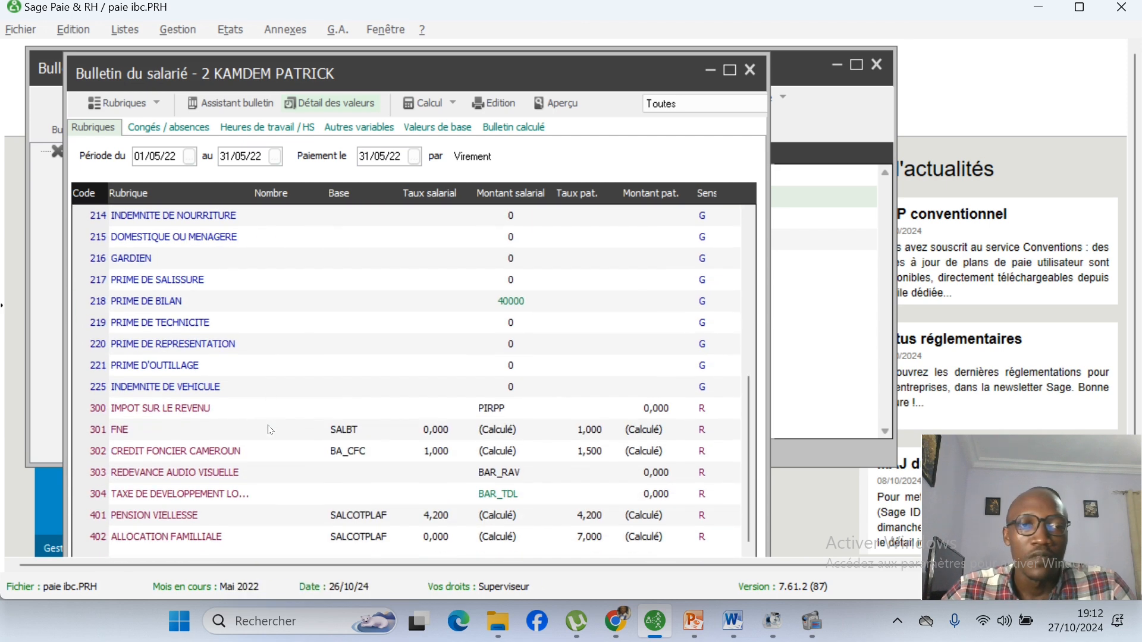
scroll(207, 353, "up", 5)
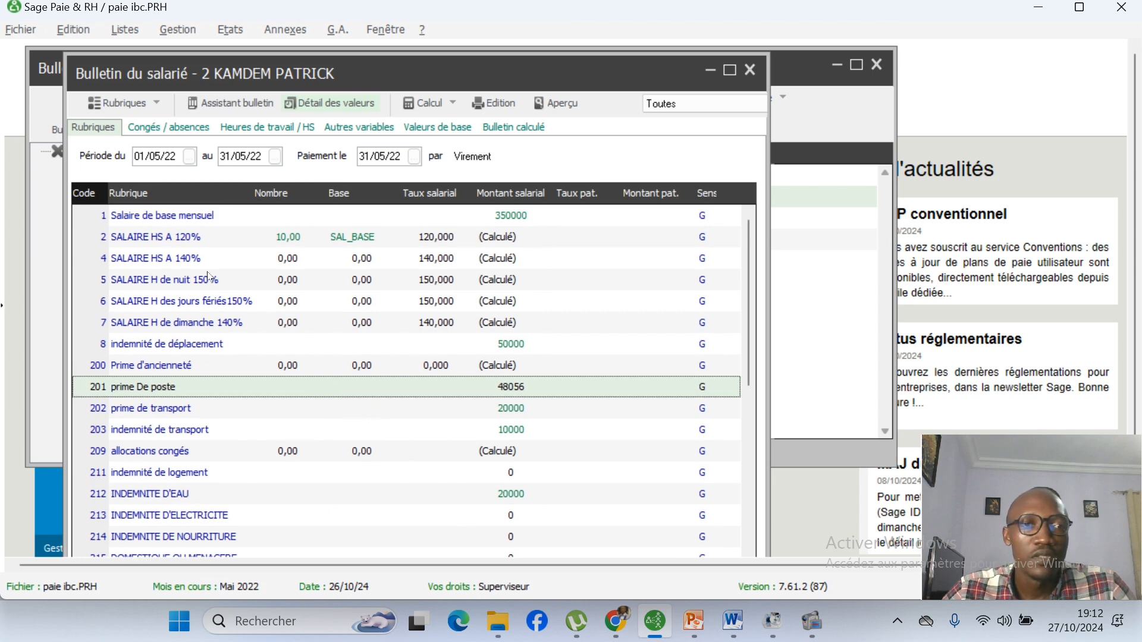
Display the pay slip's Congés / absences details and assign event nature 0001 ANNIVERSSAIRE as the Code of the first row
left_click(160, 130)
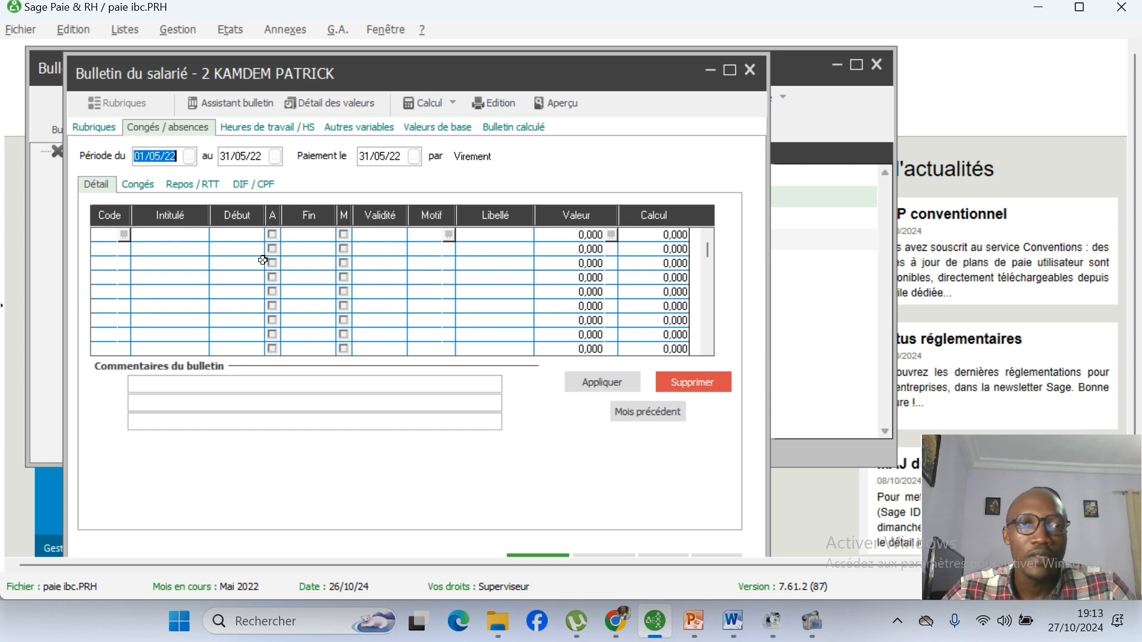
left_click(124, 235)
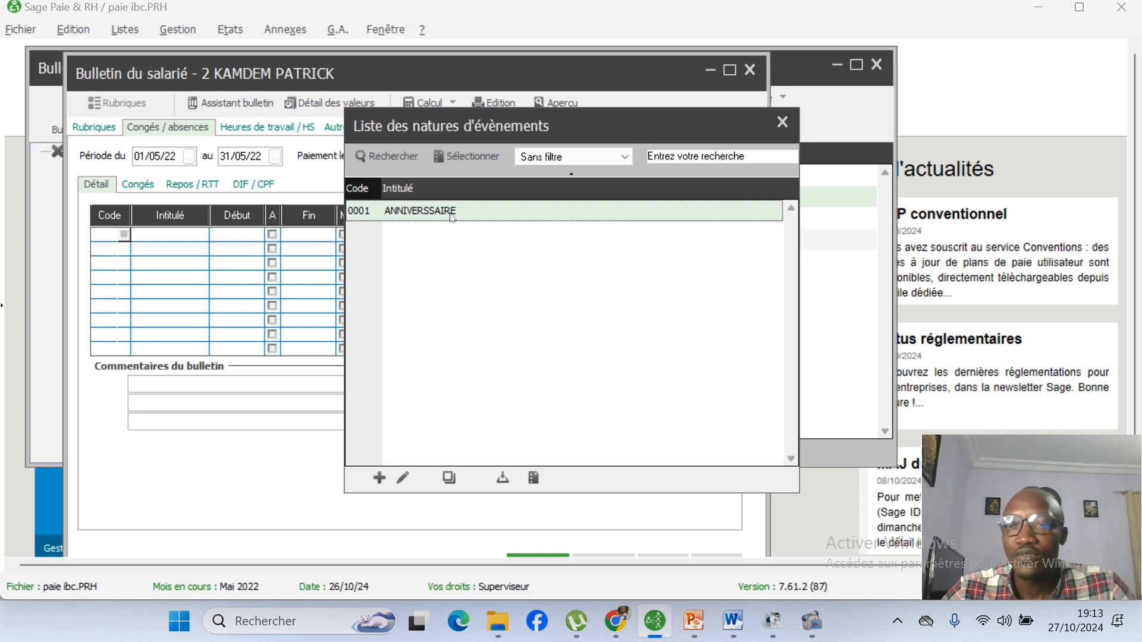
left_click_drag(571, 126, 521, 147)
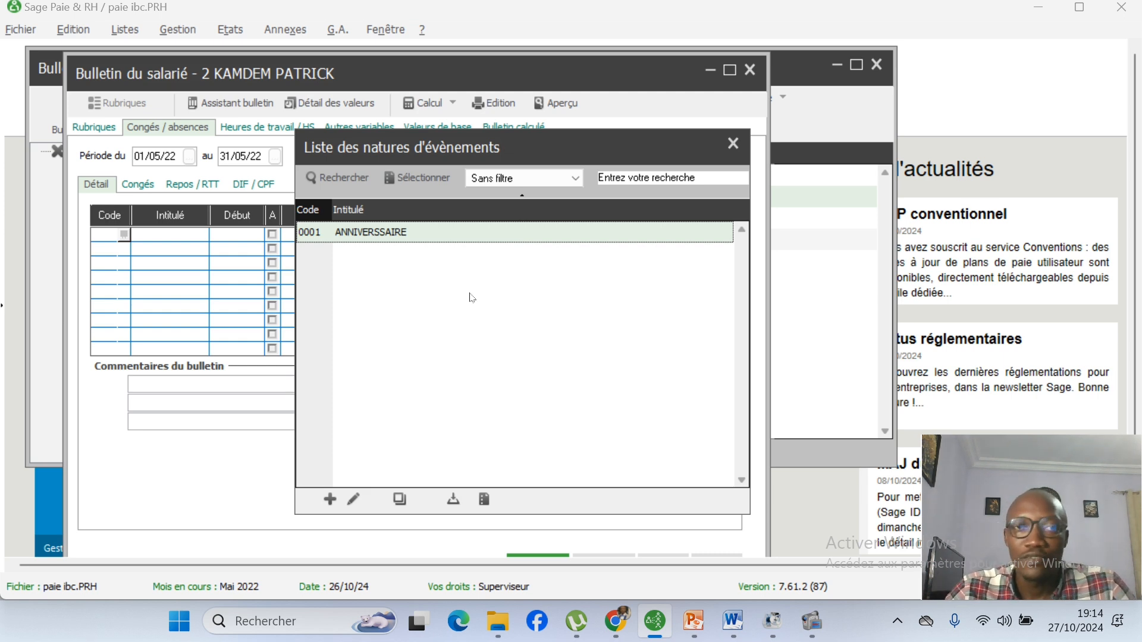
double_click(384, 237)
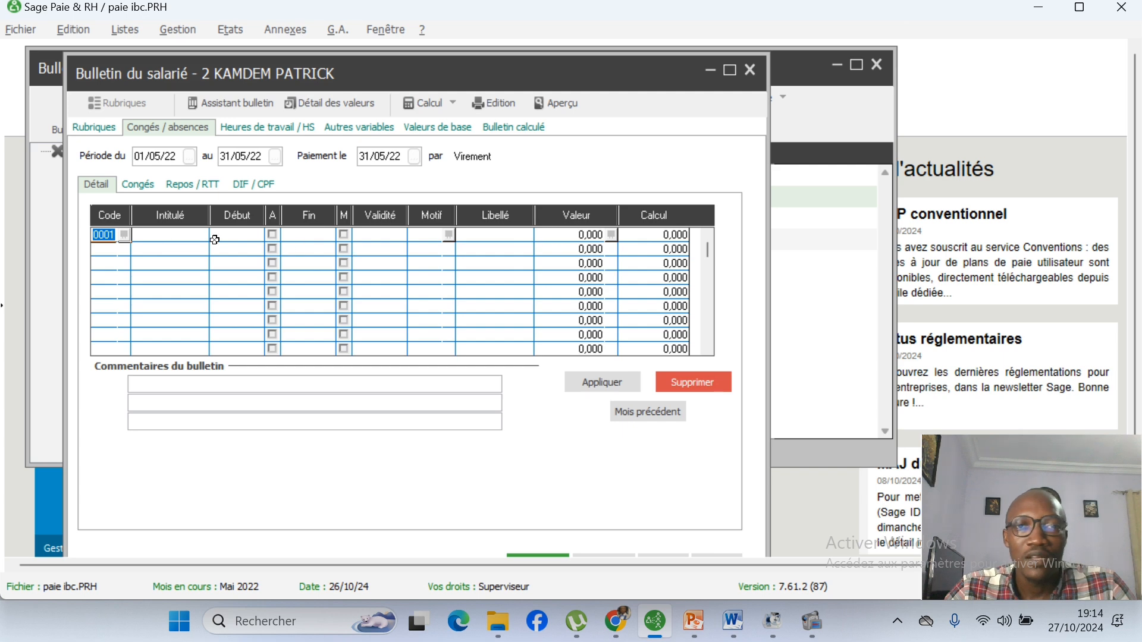
View the blank form for creating an event nature, cancel it and reselect 0001 ANNIVERSSAIRE for the first row
left_click(124, 237)
left_click(379, 478)
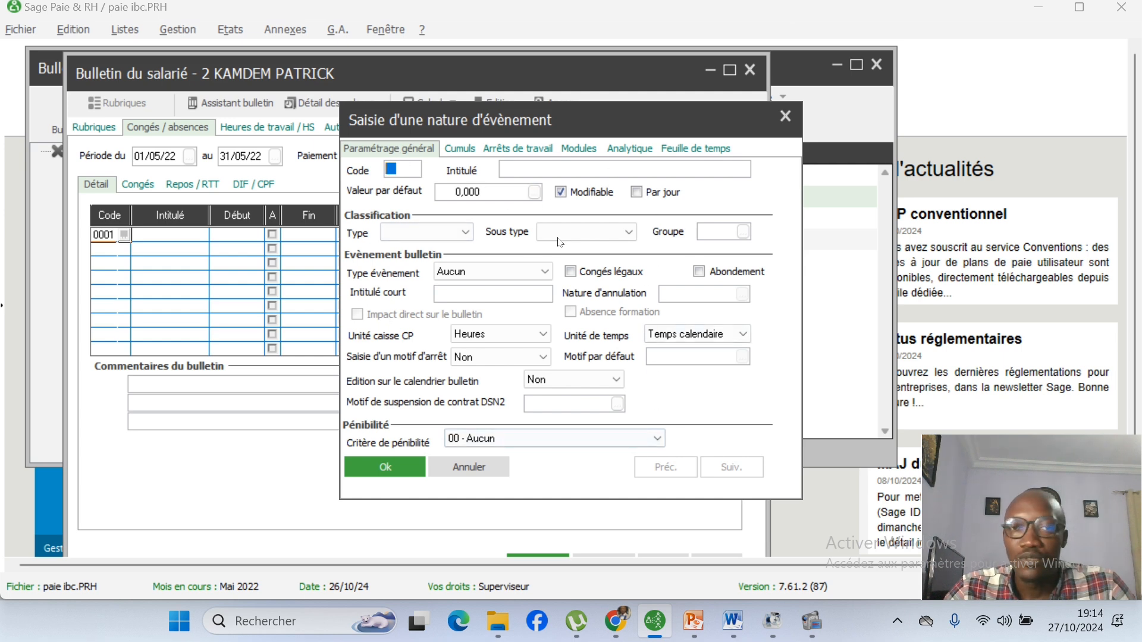
left_click(504, 466)
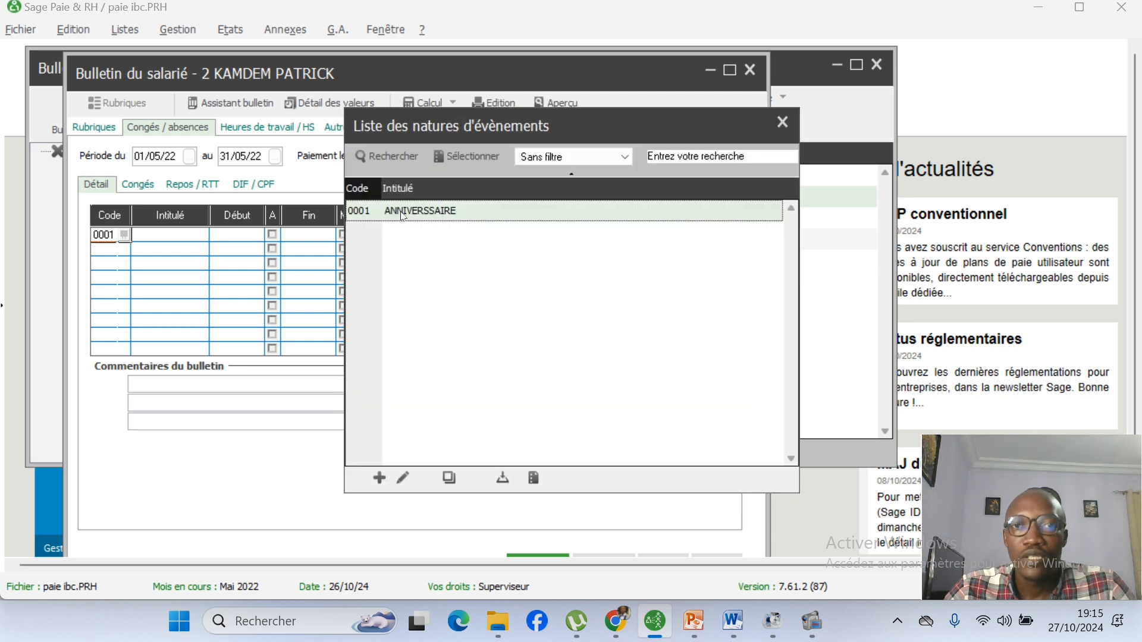
double_click(442, 218)
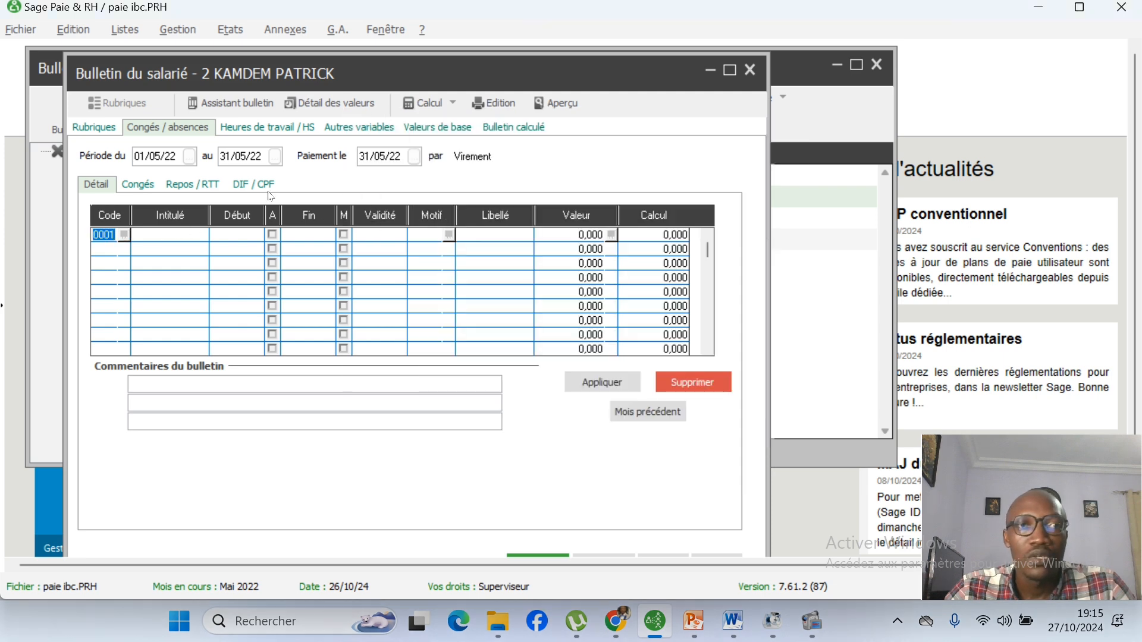
Examine the general settings of event nature 0001 ANNIVERSSAIRE in the list of event natures, and close both windows
left_click(125, 29)
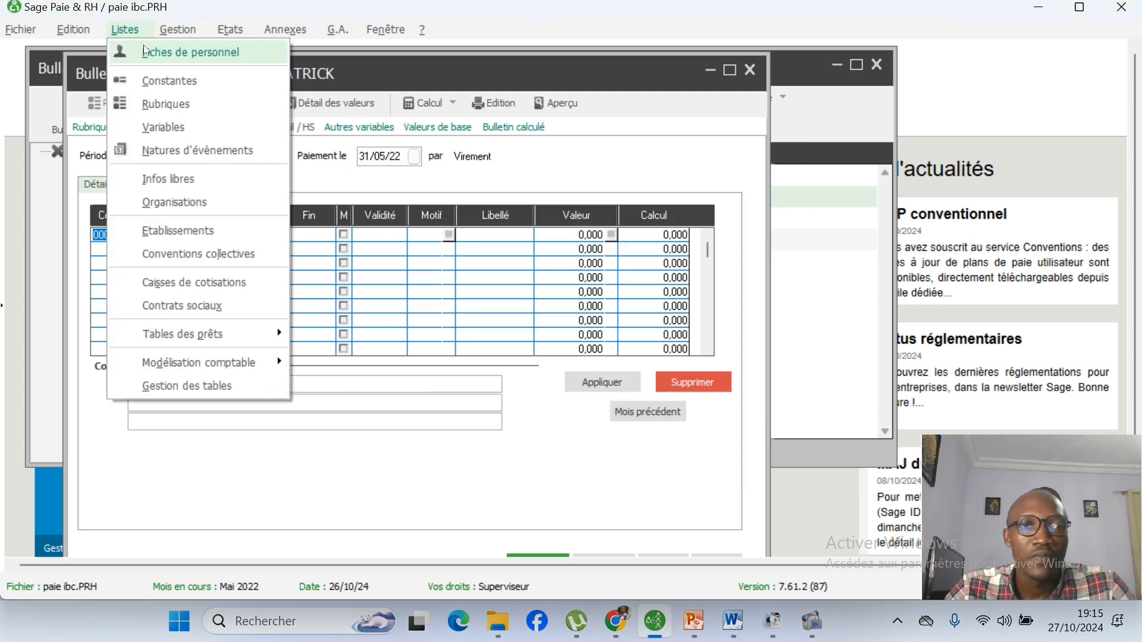
left_click(187, 150)
left_click_drag(246, 101, 515, 138)
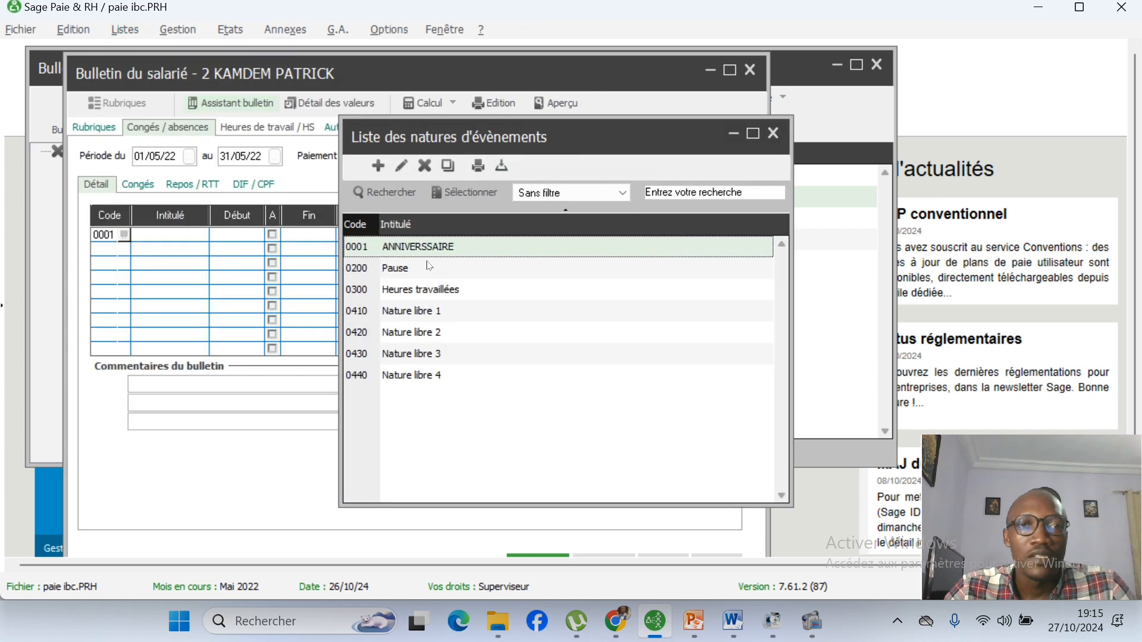
double_click(430, 252)
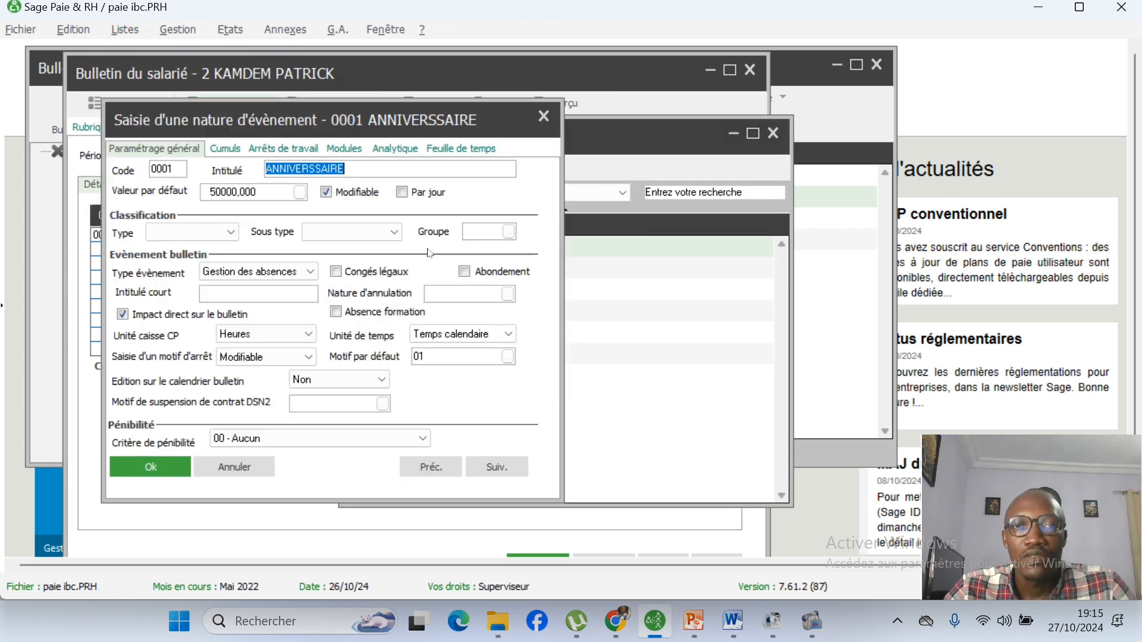
left_click_drag(308, 119, 362, 122)
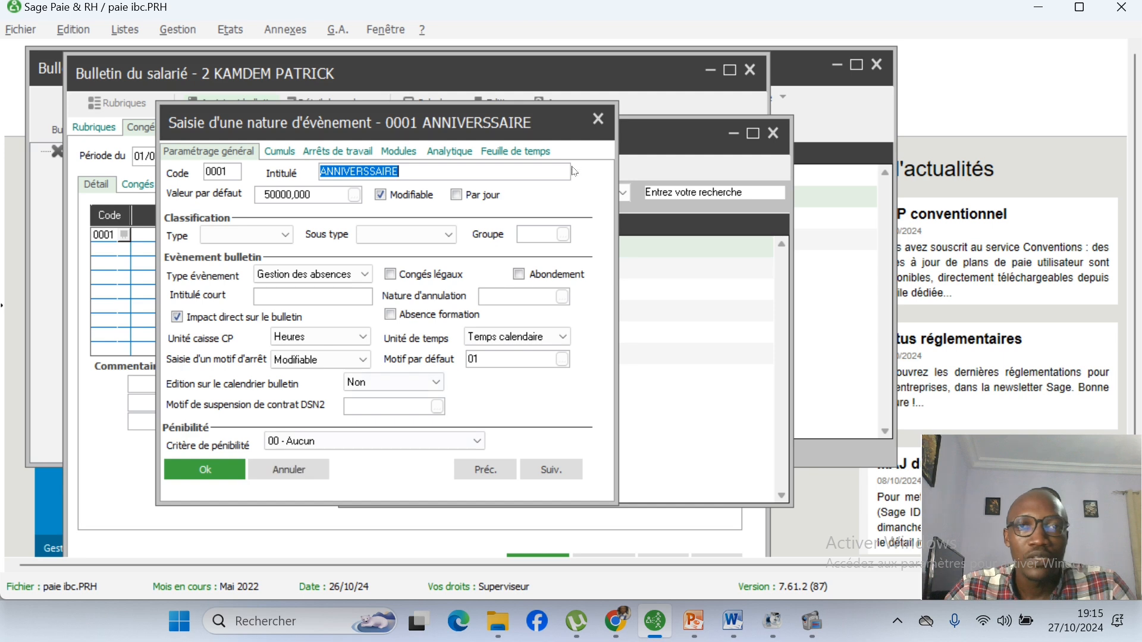
left_click(599, 118)
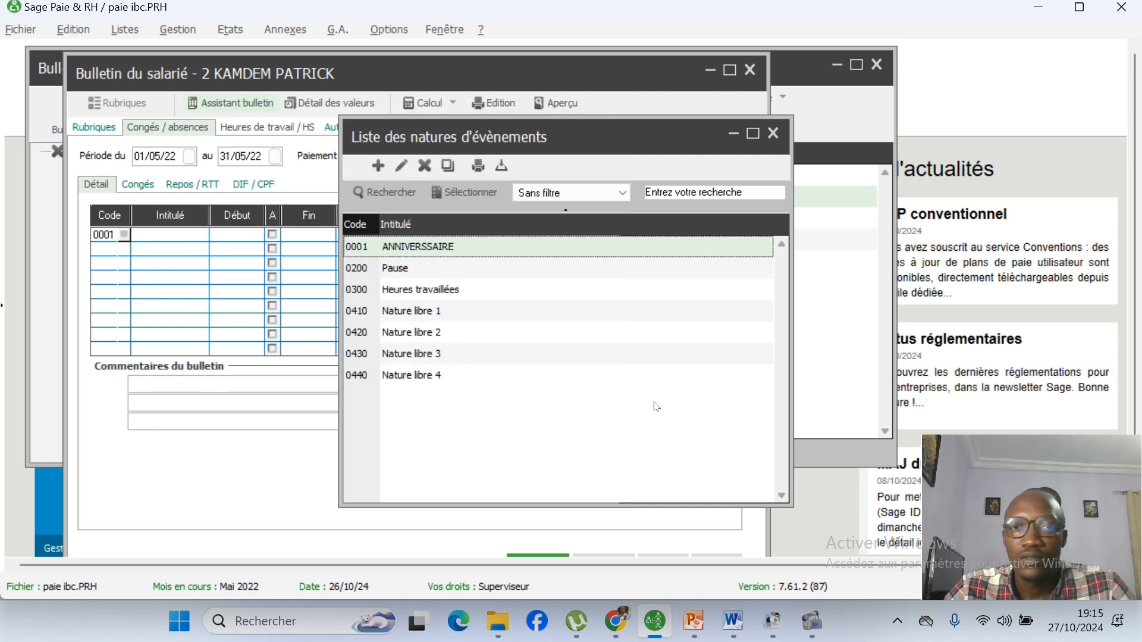
left_click(773, 133)
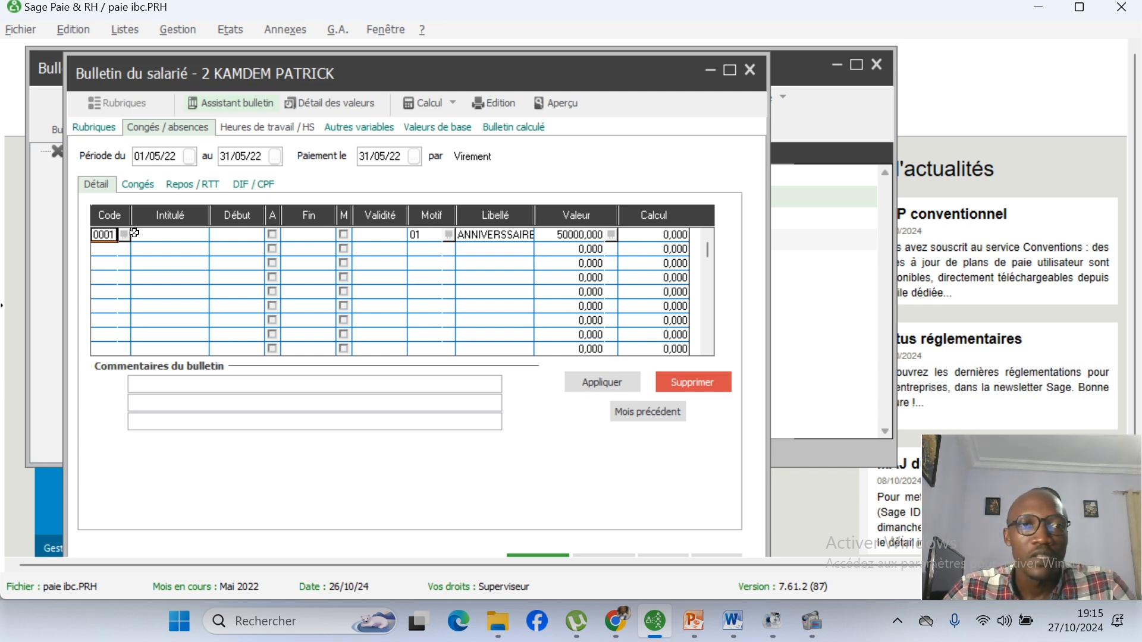
Set the ANNIVERSSAIRE row's Début date to 28/10/24 and its Fin date to 29/10/24
left_click(243, 236)
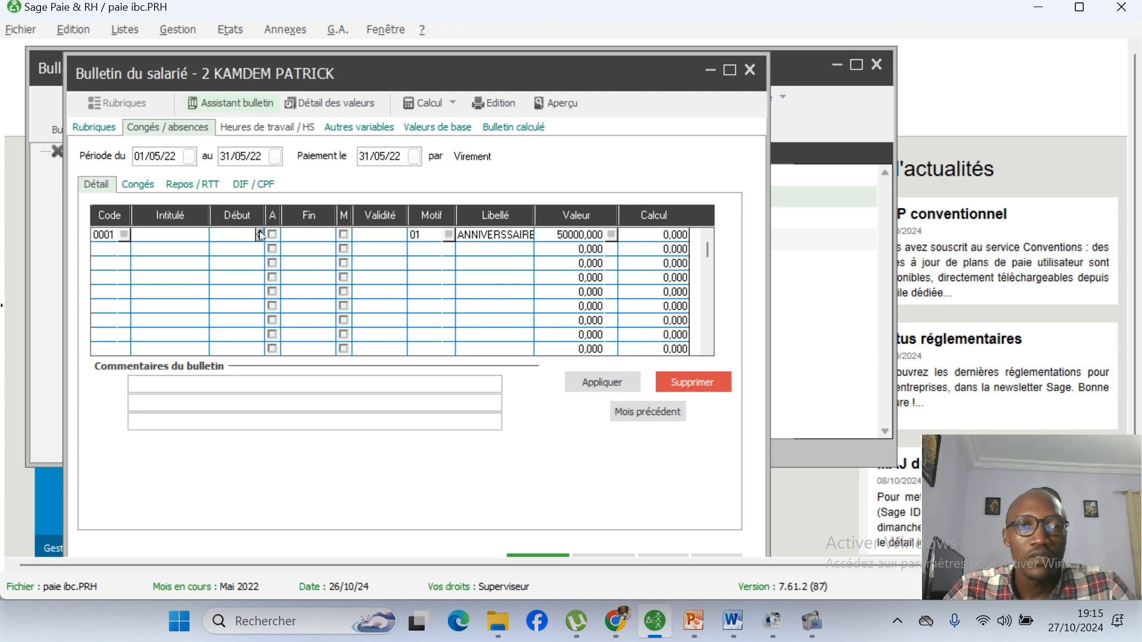
left_click(259, 232)
left_click(316, 234)
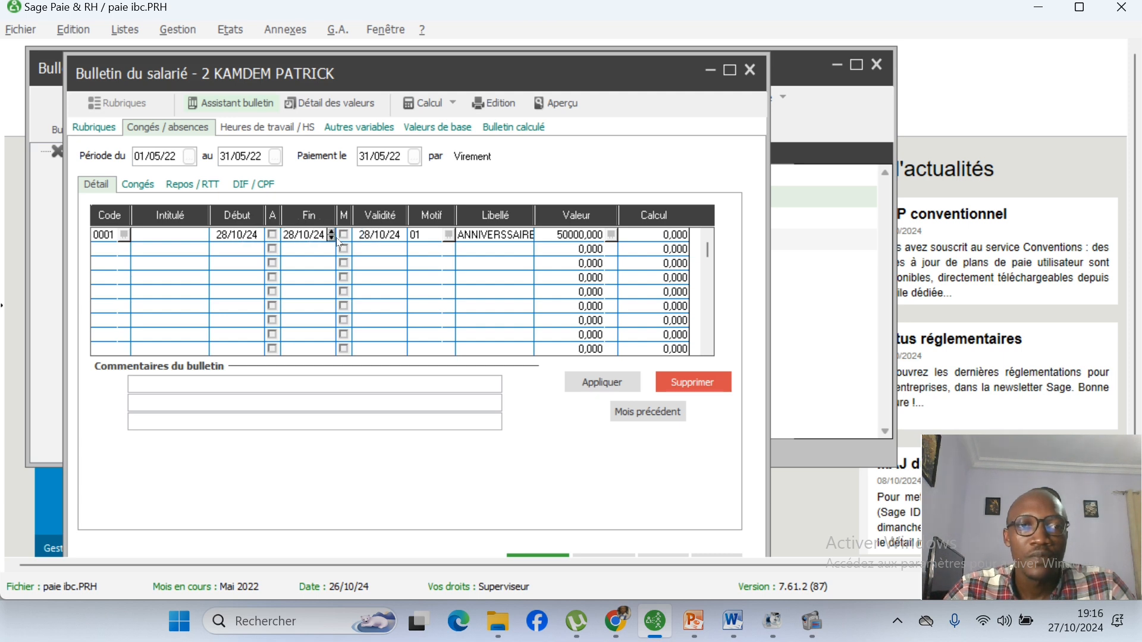
left_click(332, 232)
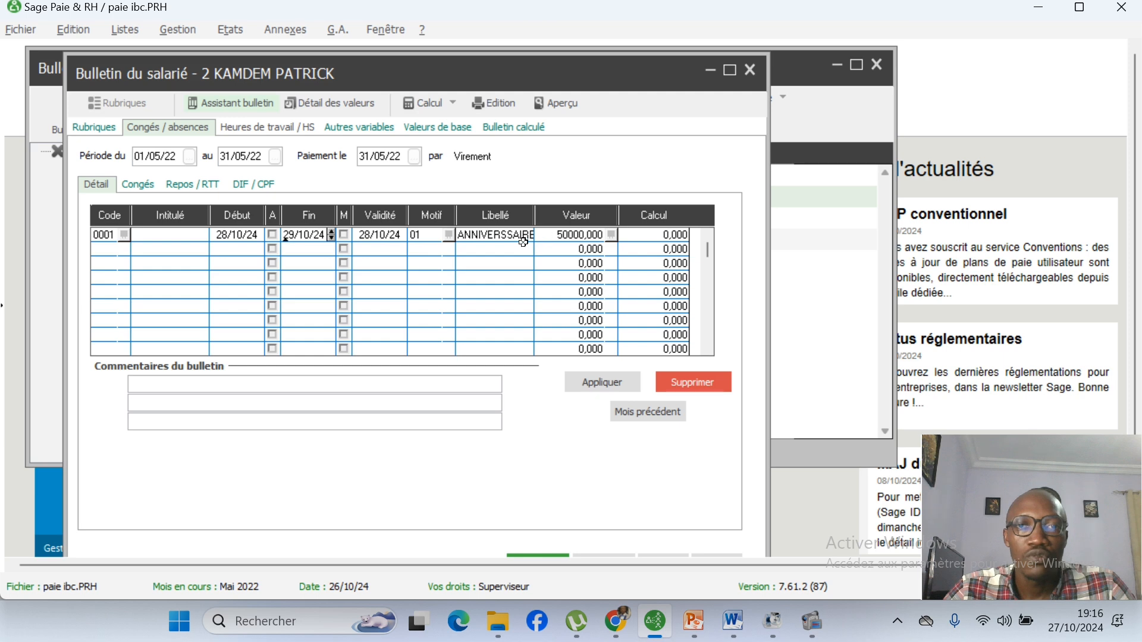
Set the ANNIVERSSAIRE row's Valeur to 8
left_click(574, 234)
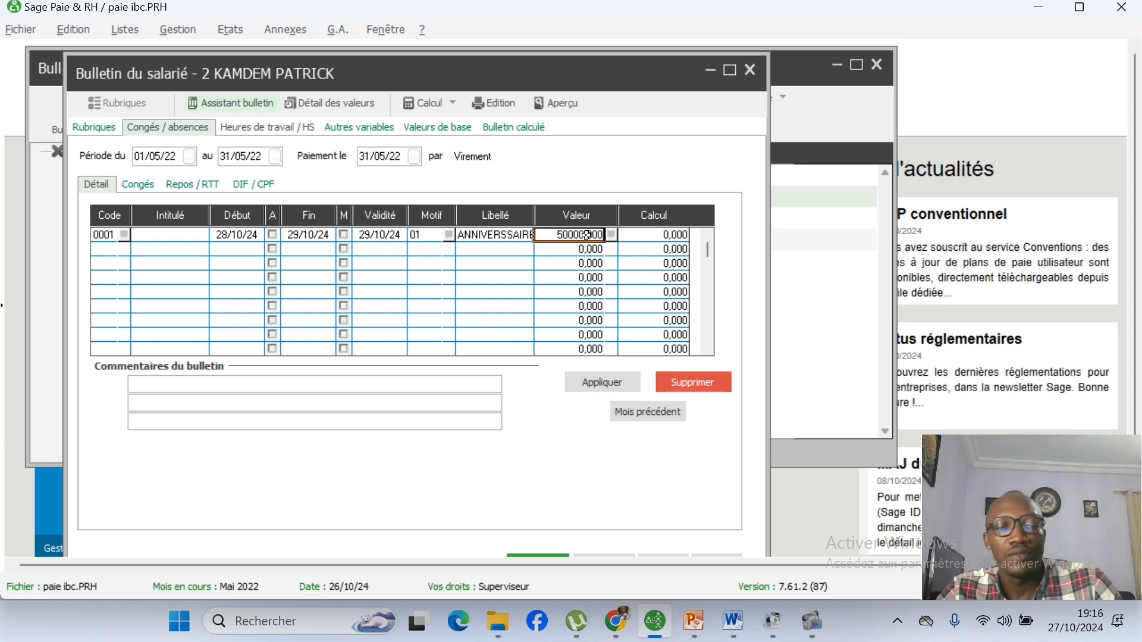
key("BackSpace")
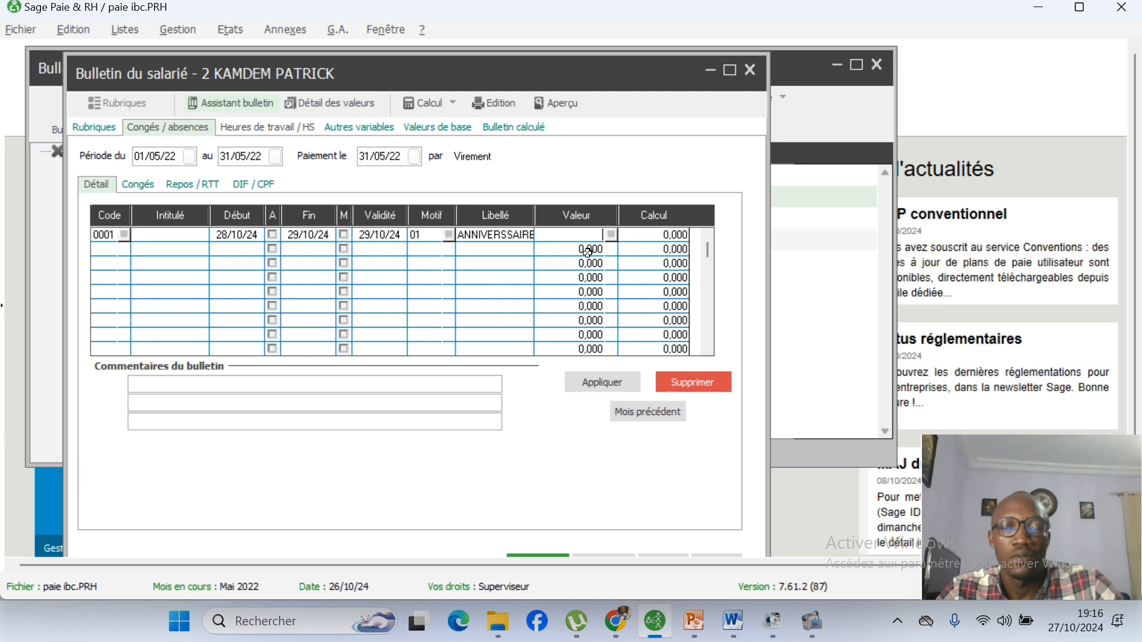
type("5")
left_click(562, 250)
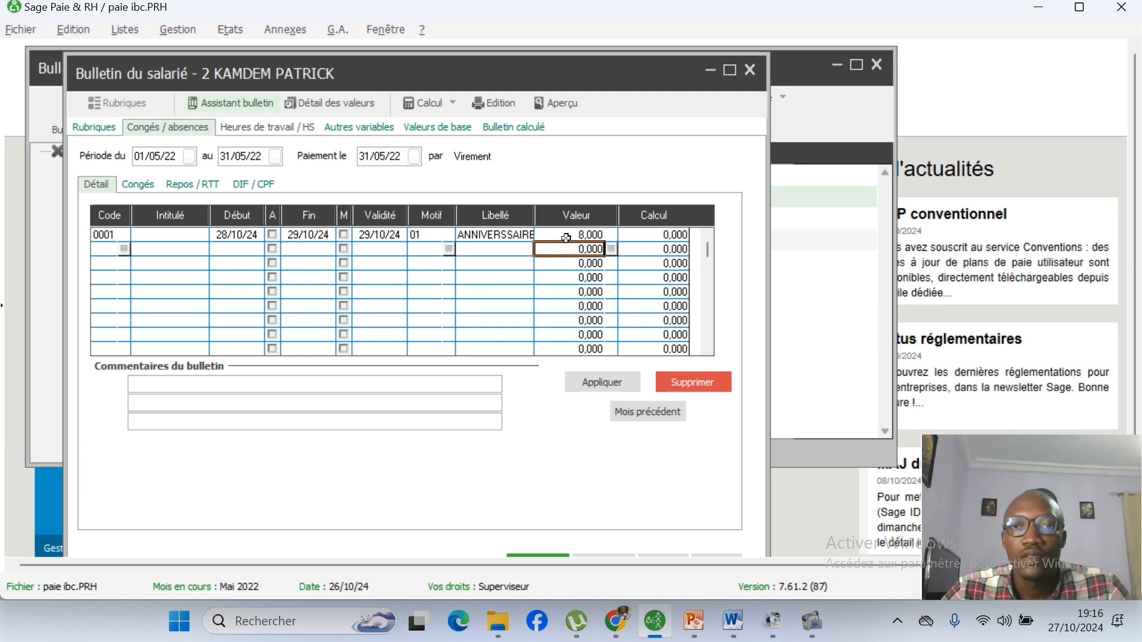
Look through the constants offered for the ANNIVERSSAIRE row's Valeur, close the list without choosing one and apply the event entries
left_click(566, 238)
left_click(611, 235)
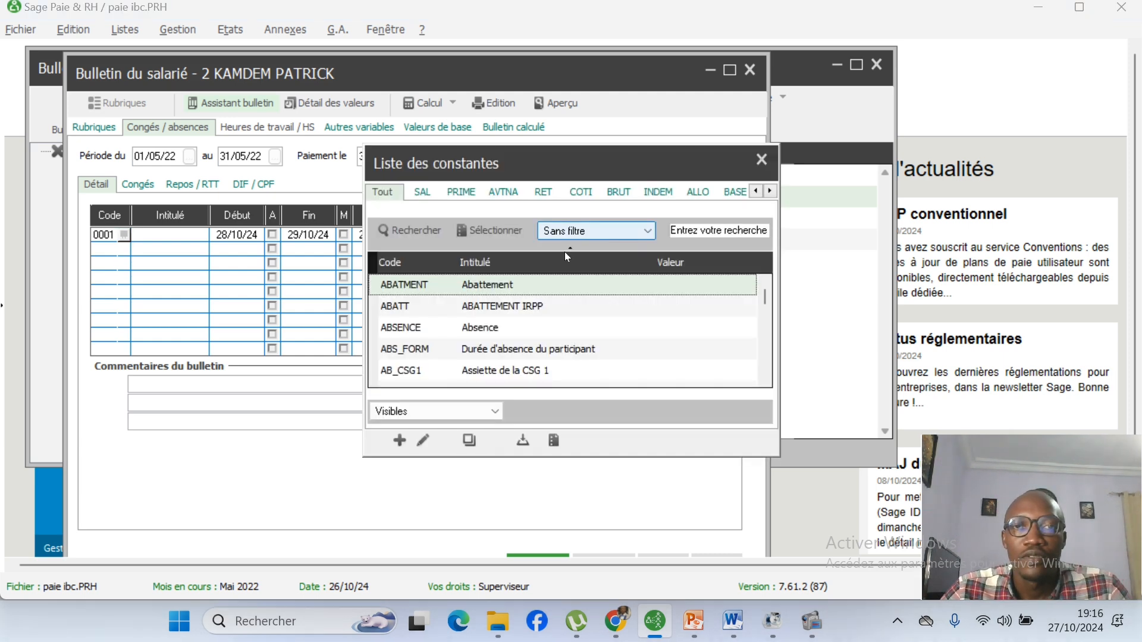
scroll(536, 328, "down", 10)
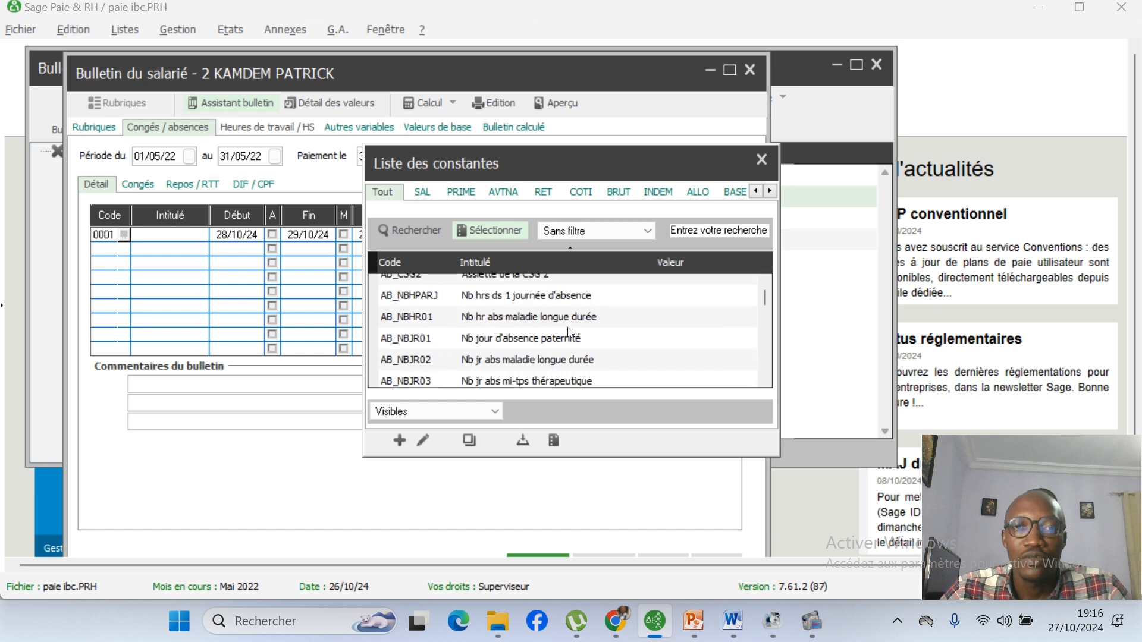
scroll(572, 331, "up", 10)
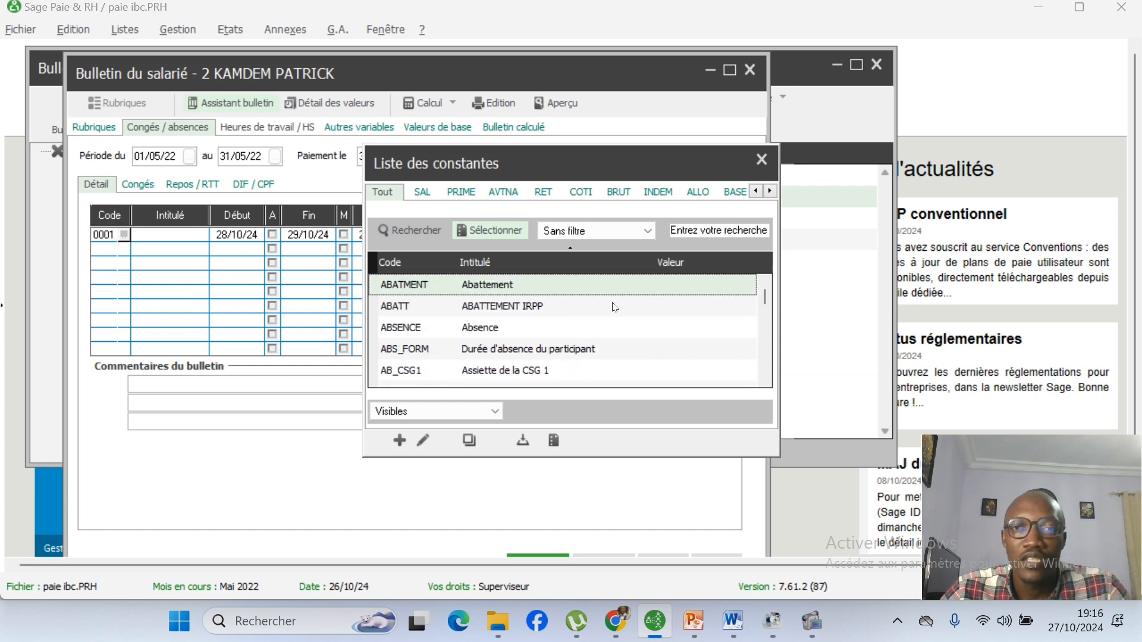
left_click(762, 160)
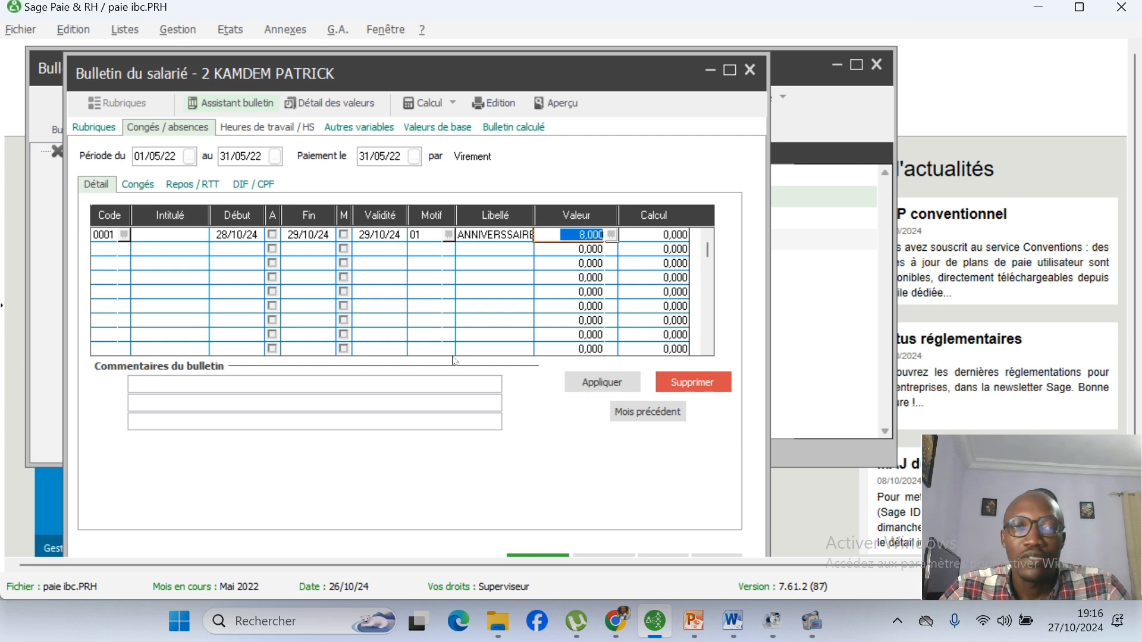
left_click(593, 388)
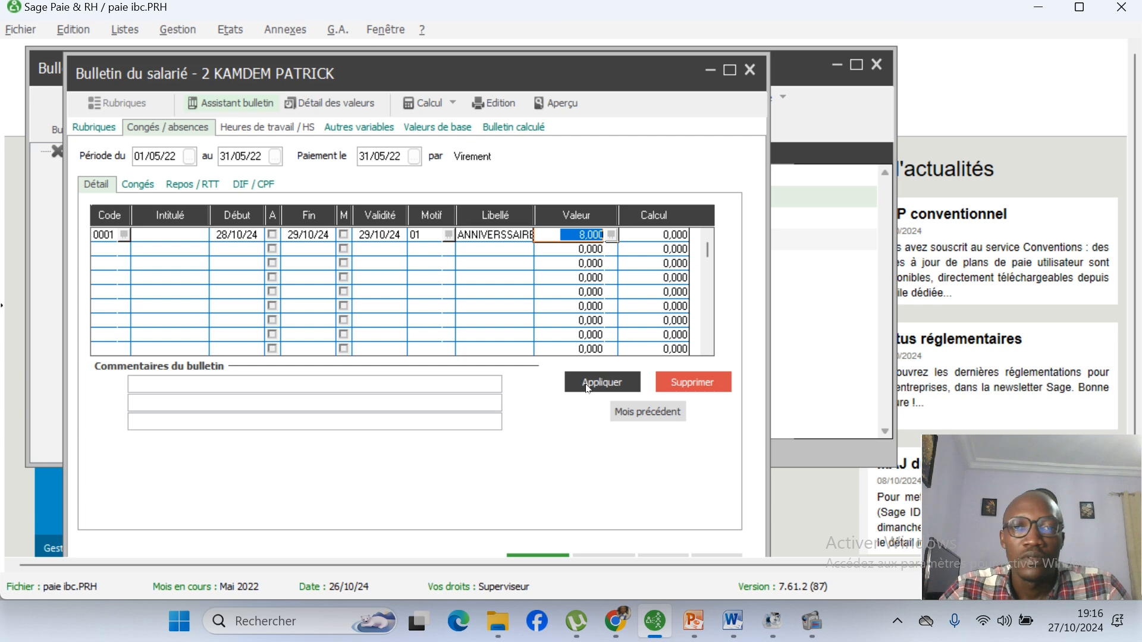
left_click(598, 381)
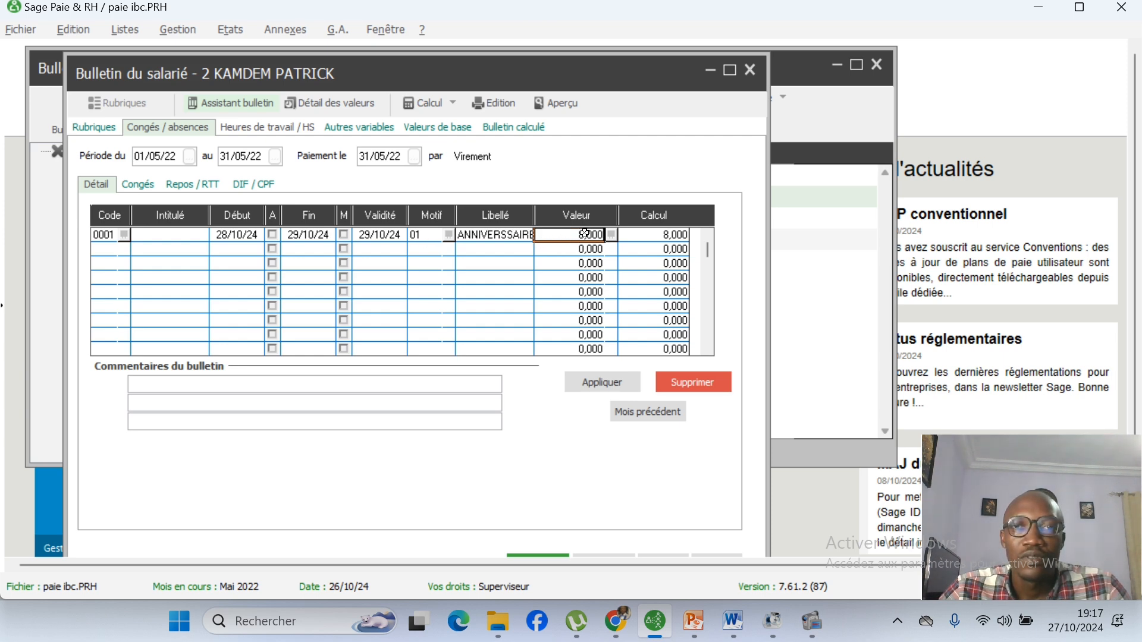
View the Congés balances and the constants offered for Pris dans le mois, and apply the Détail entries again
left_click(137, 187)
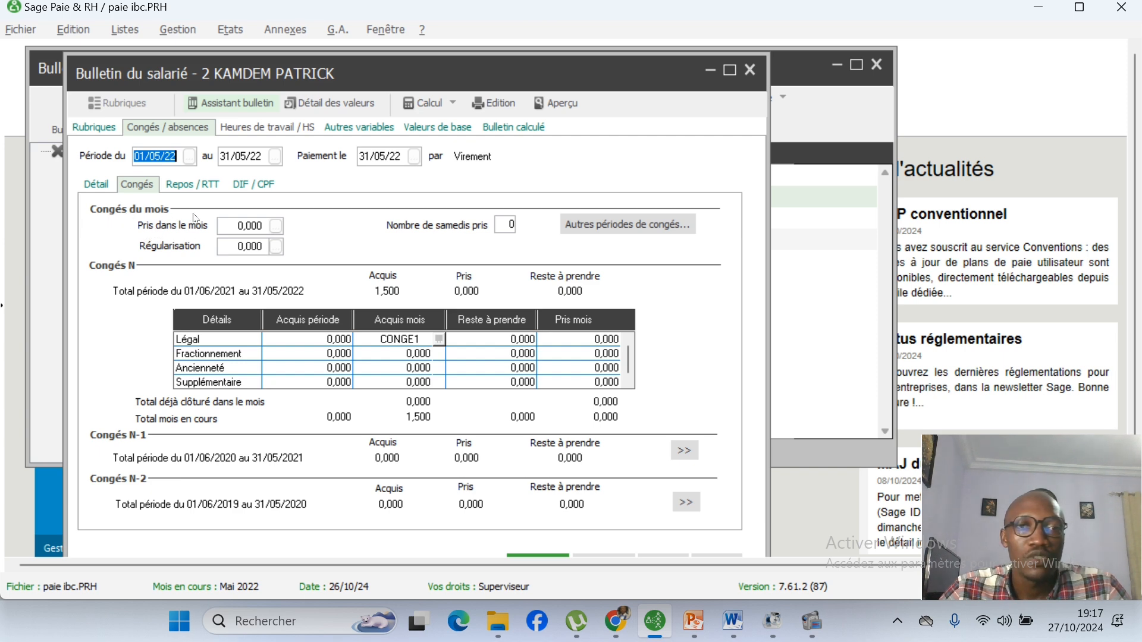
left_click(275, 226)
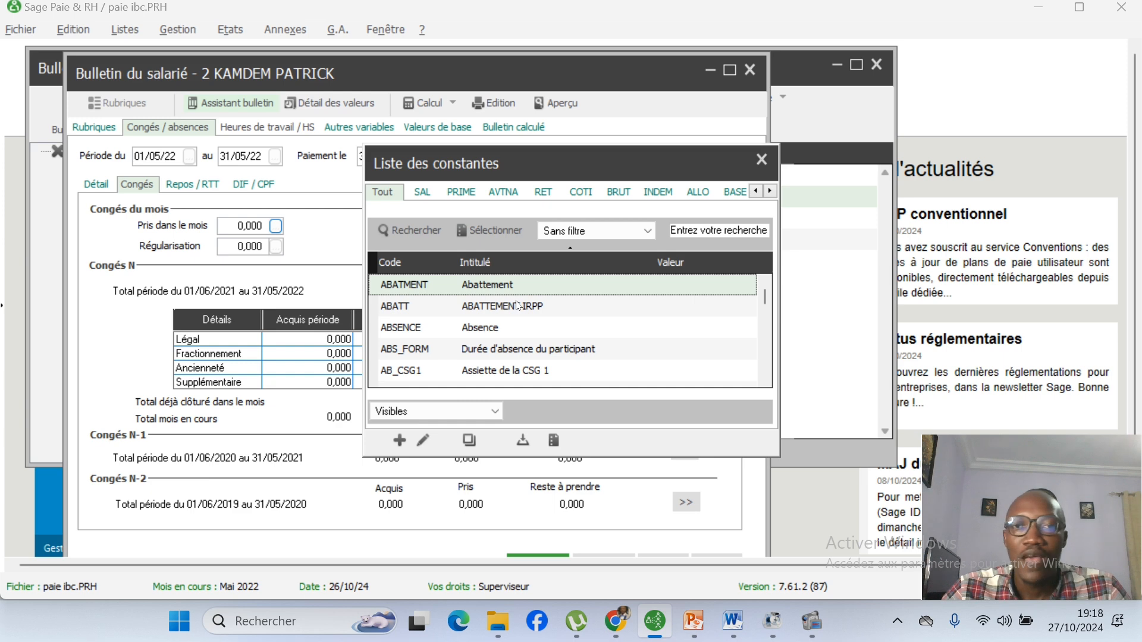
left_click(762, 159)
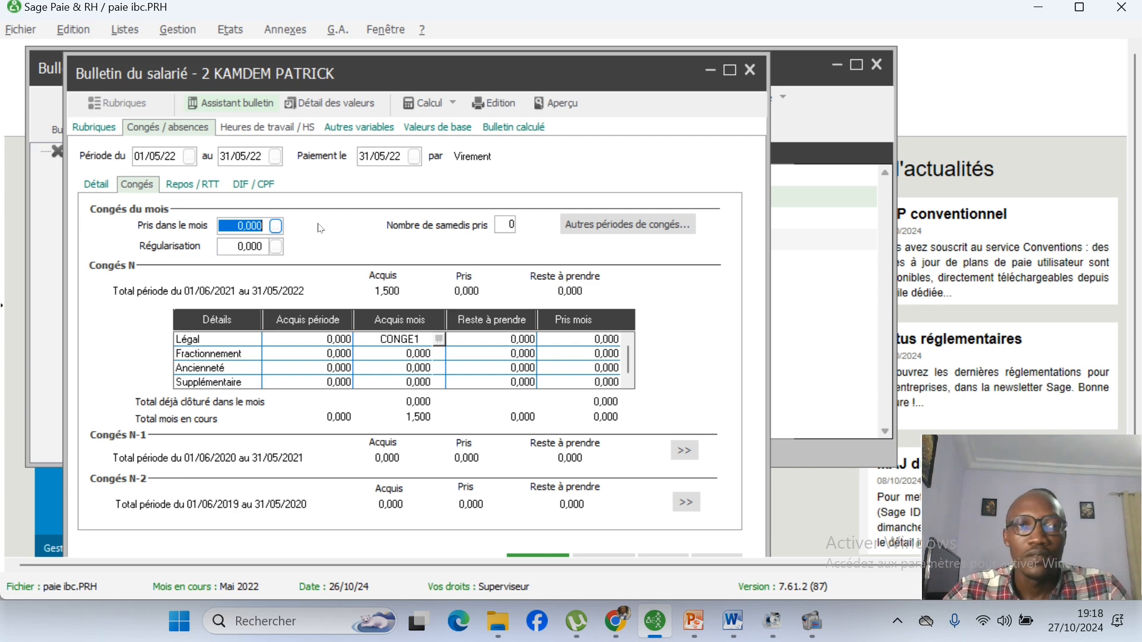
left_click(105, 186)
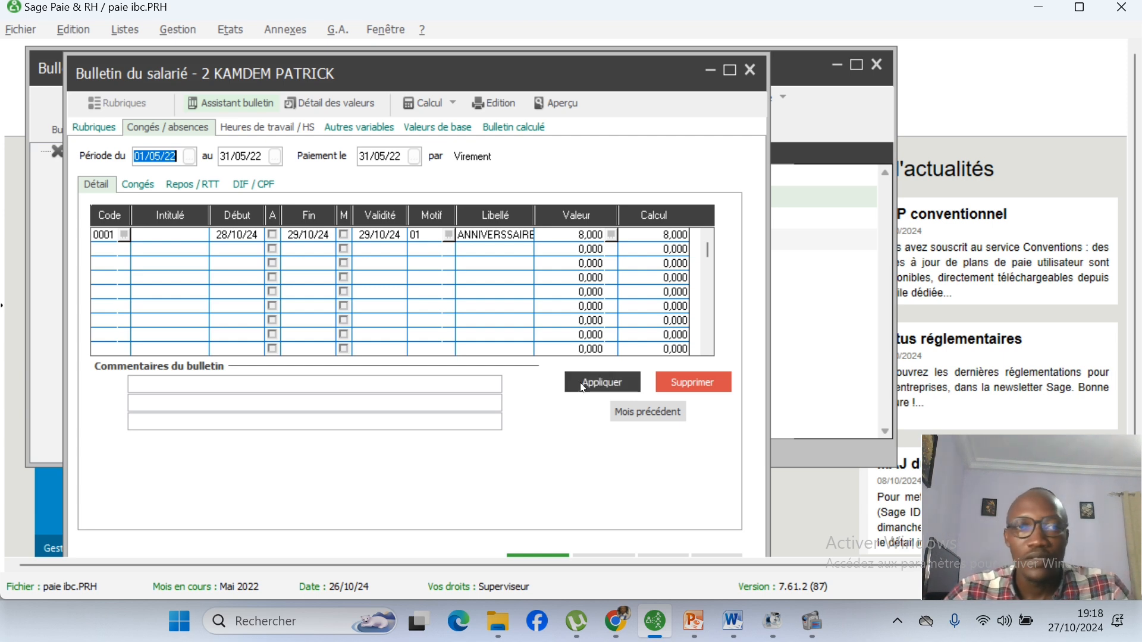
left_click(601, 381)
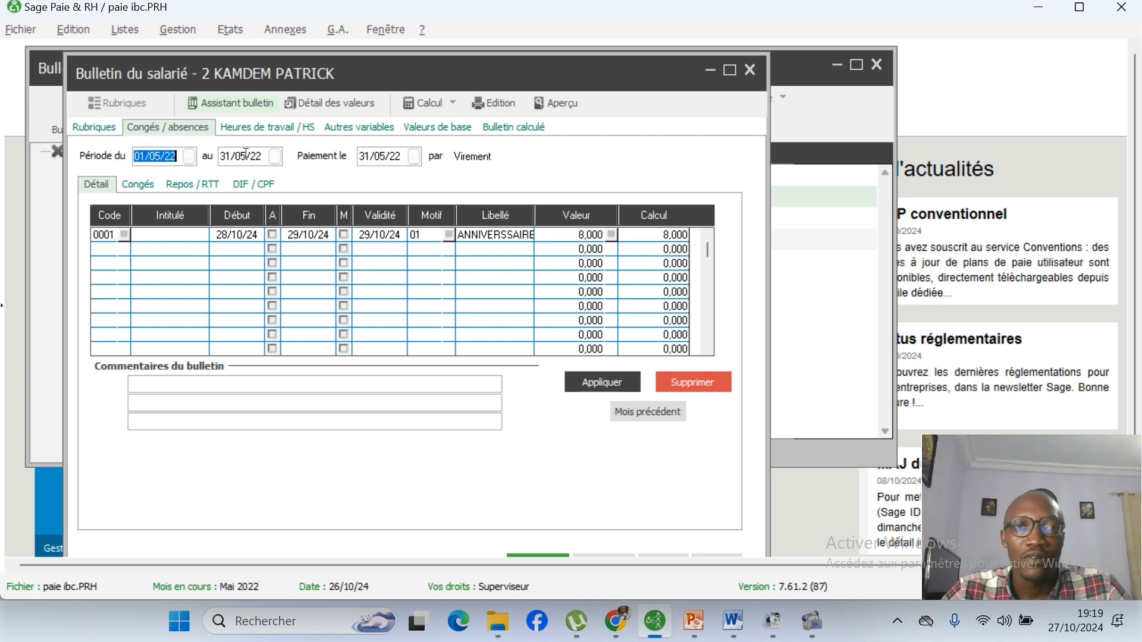
Display the pay slip's Heures de travail / HS entries, view the event natures offered for the first row's Code, and close the list
left_click(253, 129)
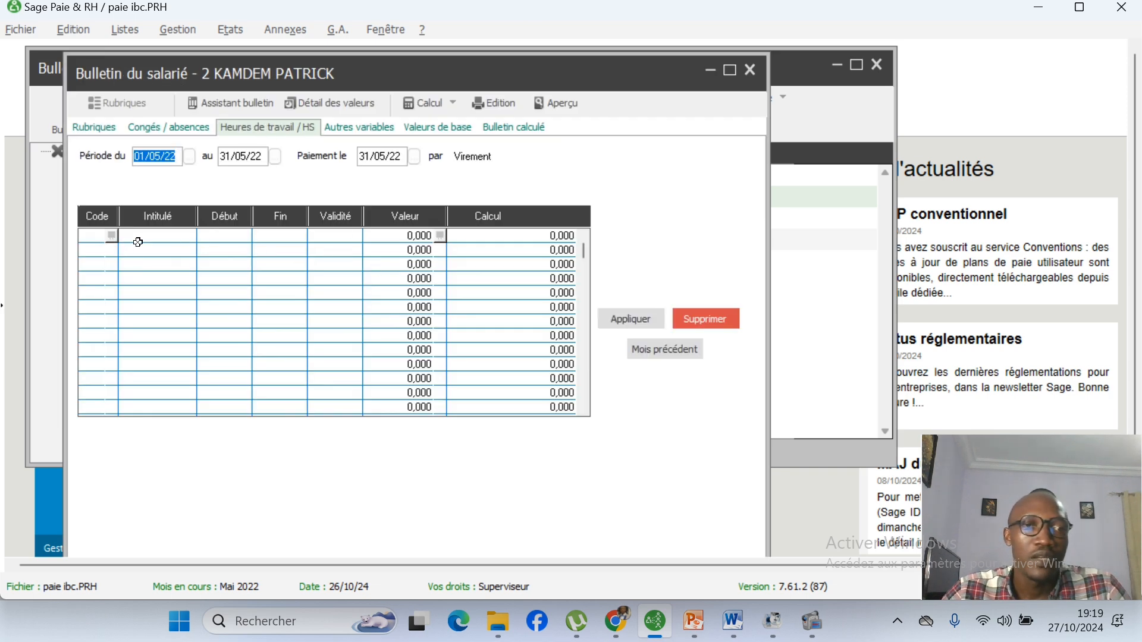
left_click(113, 238)
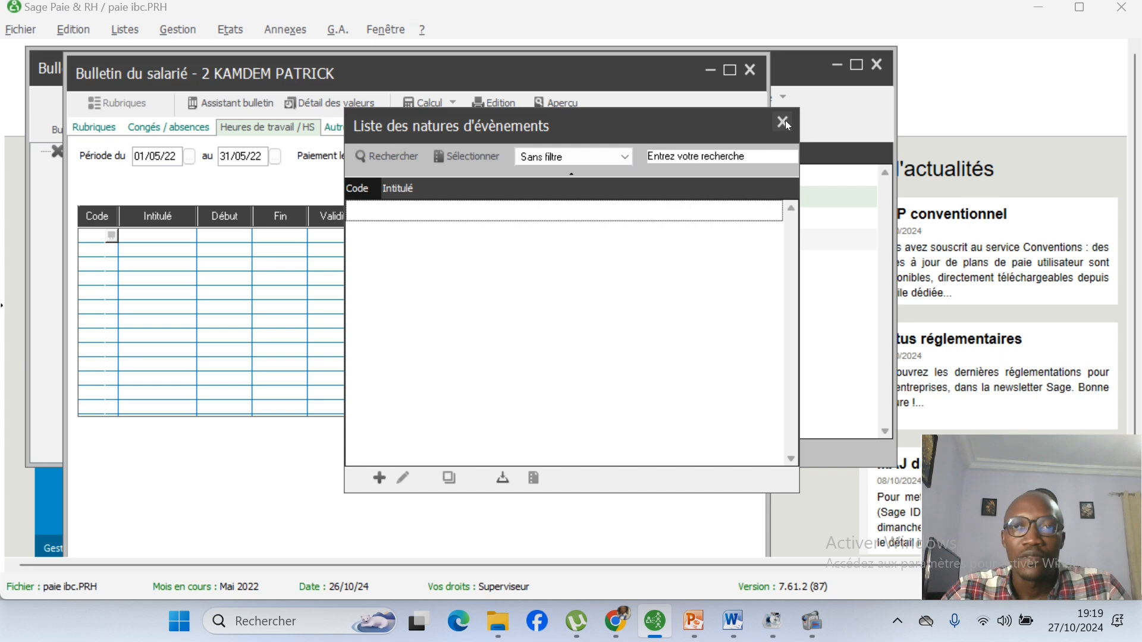
left_click_drag(567, 125, 652, 138)
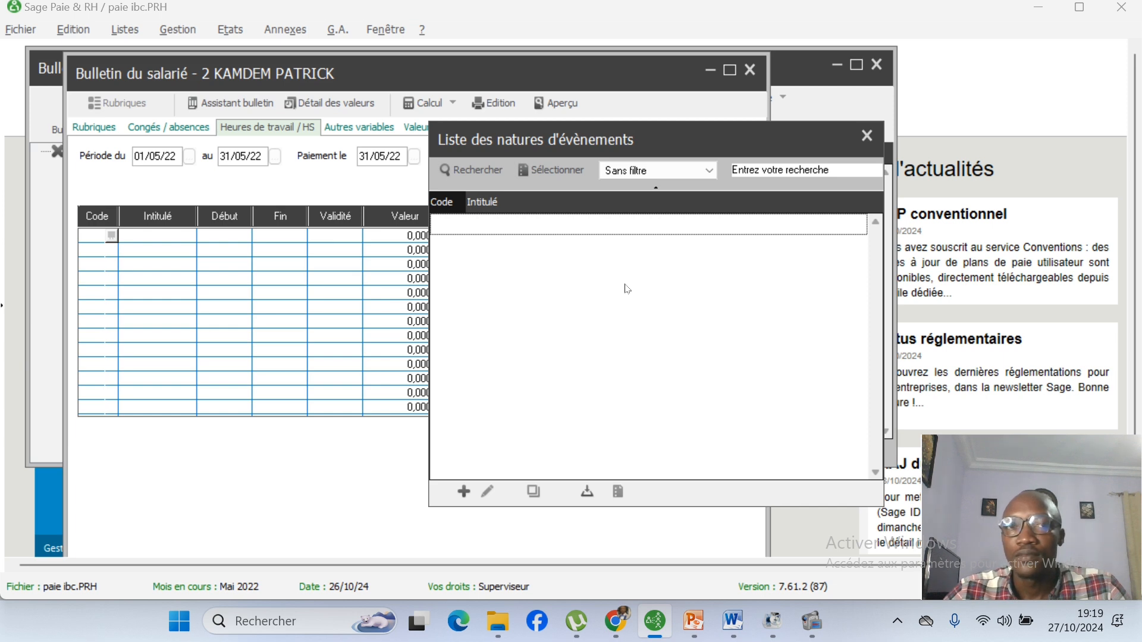
left_click(866, 136)
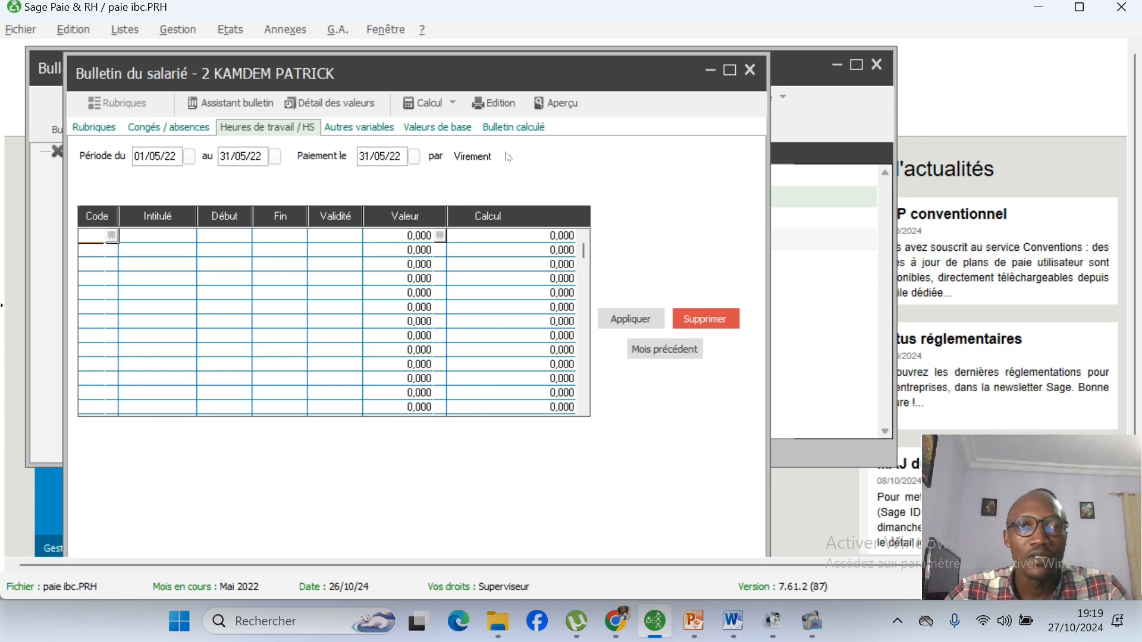
Review the pay slip's Rubriques from the base salary and allowances down to the tax and contribution items
left_click(101, 132)
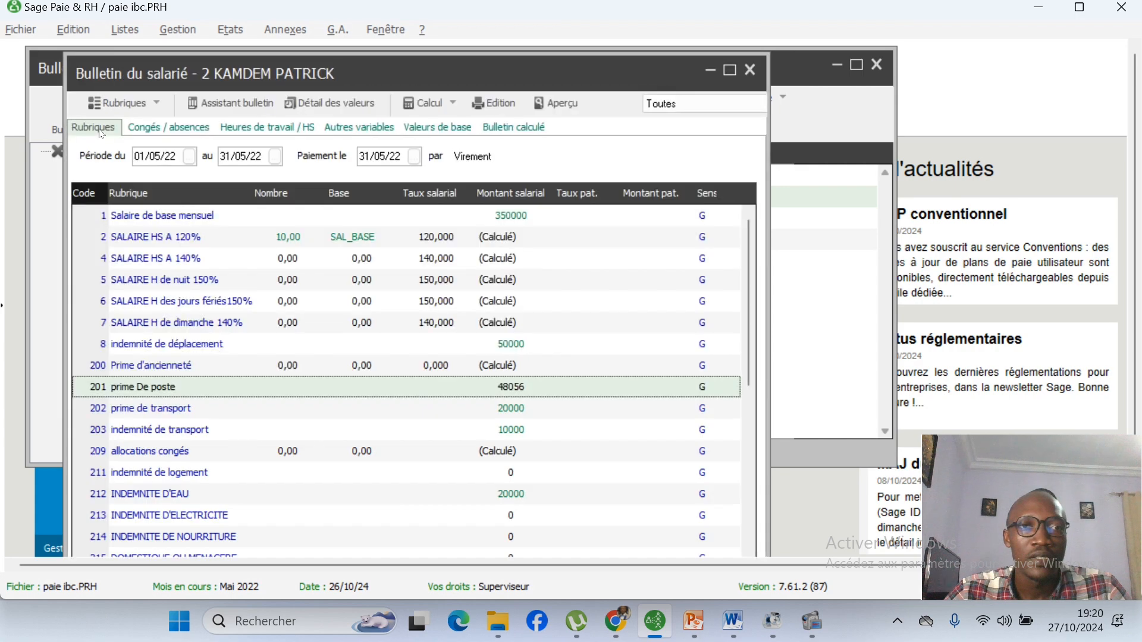
scroll(409, 457, "down", 5)
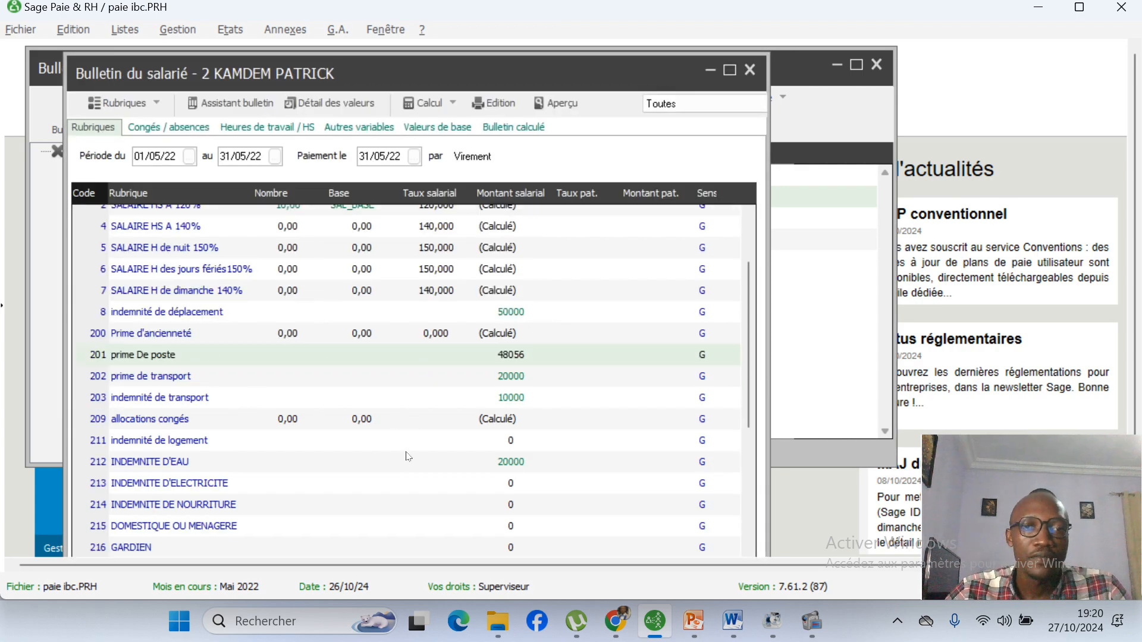
scroll(411, 455, "up", 5)
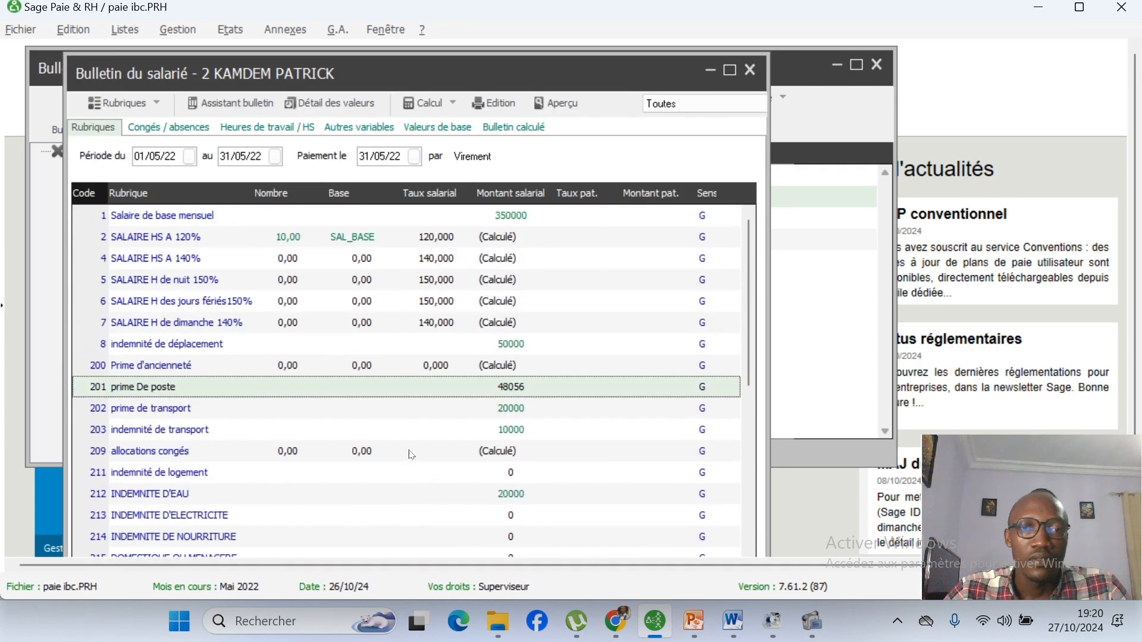
scroll(403, 452, "down", 5)
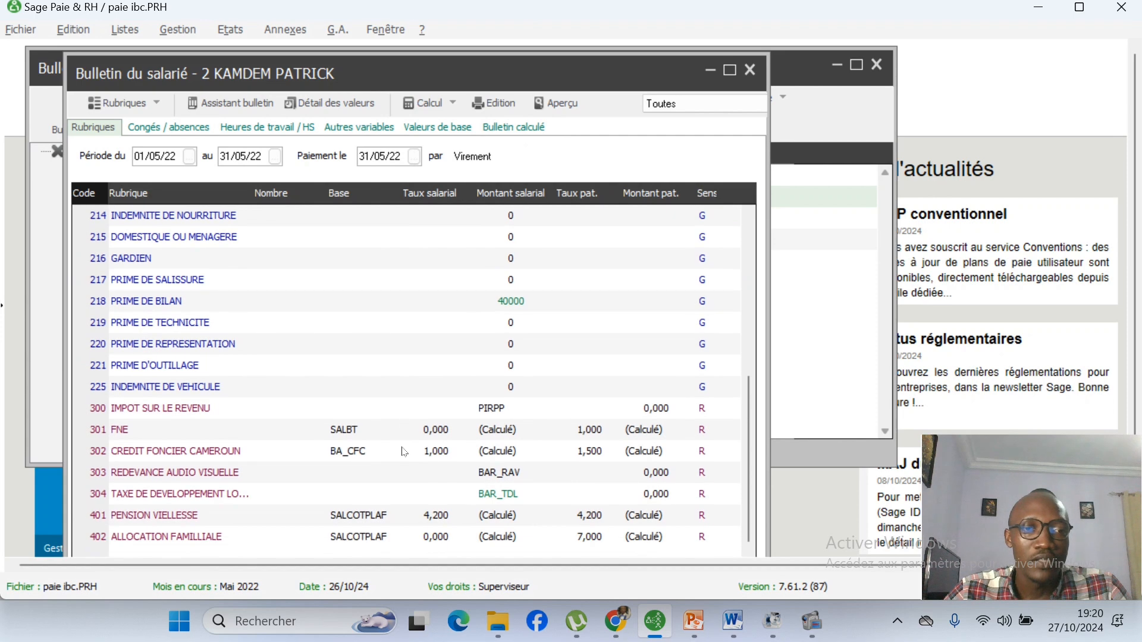
left_click_drag(463, 67, 491, 62)
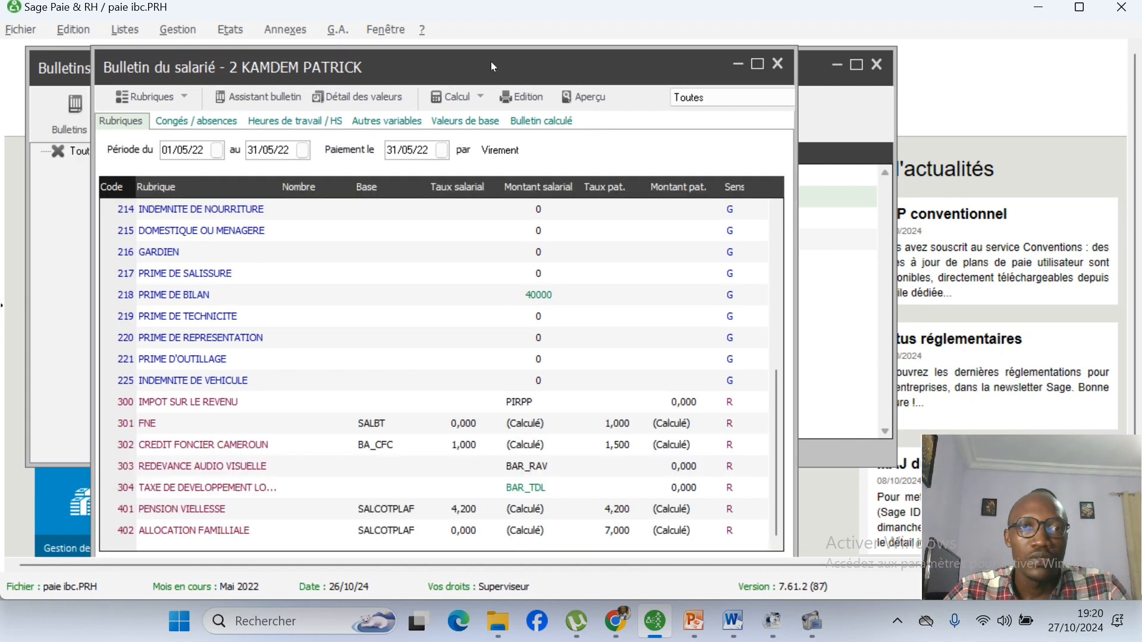
scroll(434, 393, "up", 5)
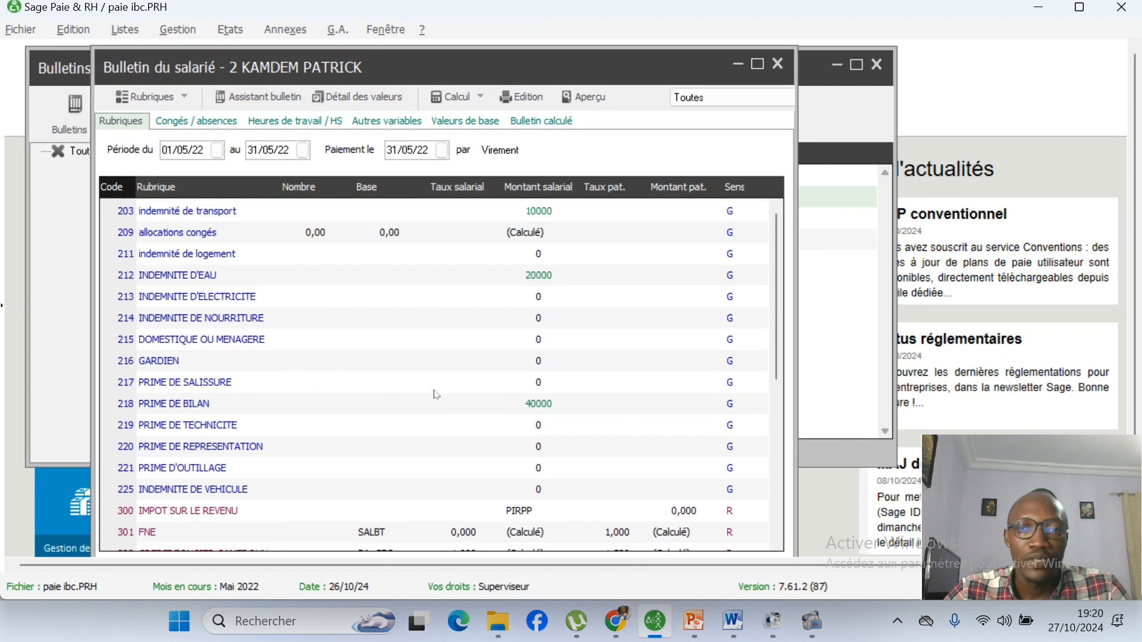
scroll(437, 394, "down", 5)
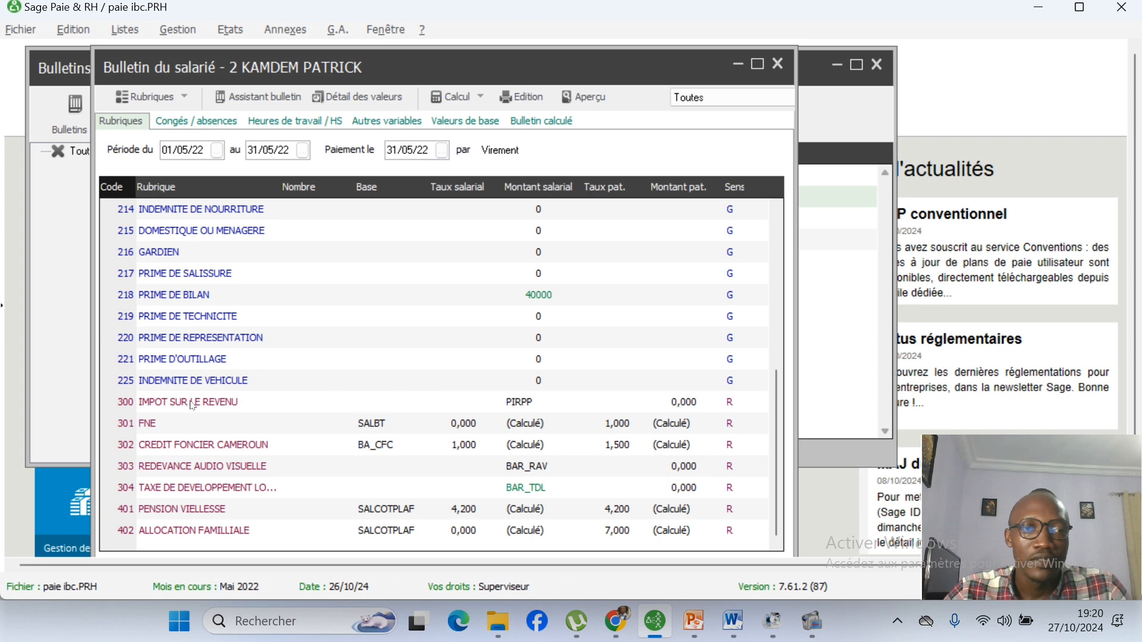
scroll(416, 417, "up", 5)
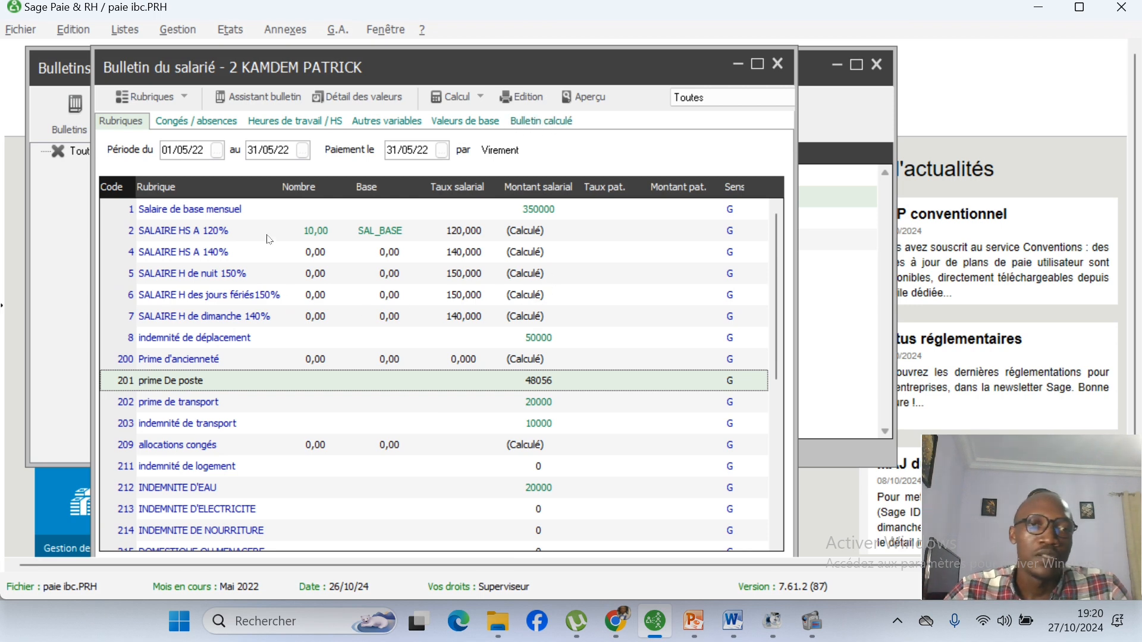
scroll(280, 283, "down", 5)
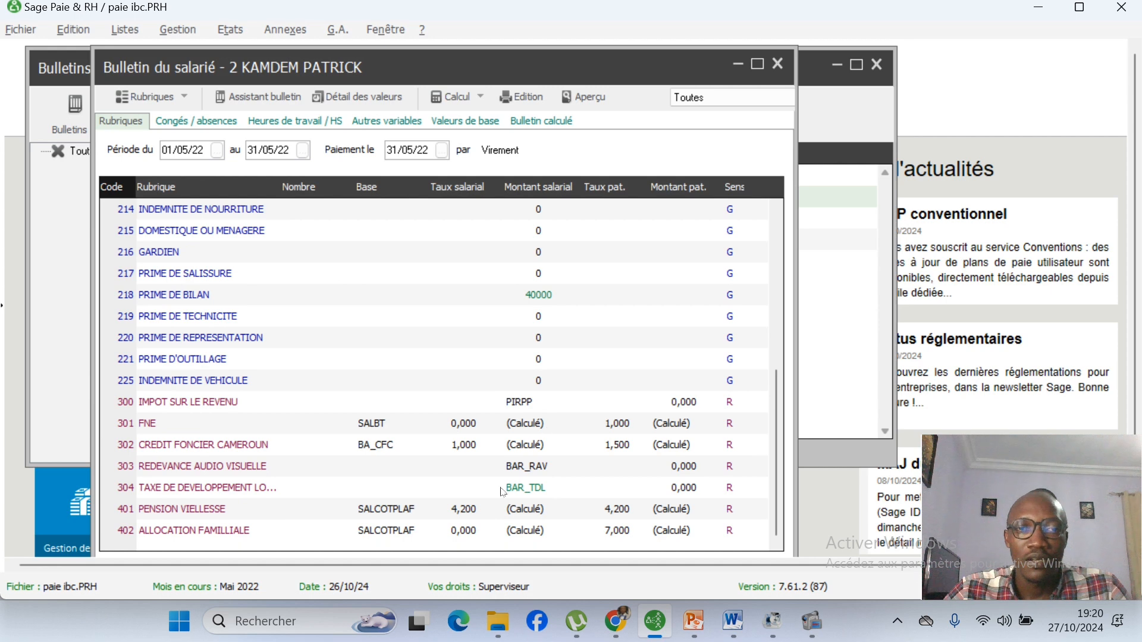
scroll(259, 381, "up", 5)
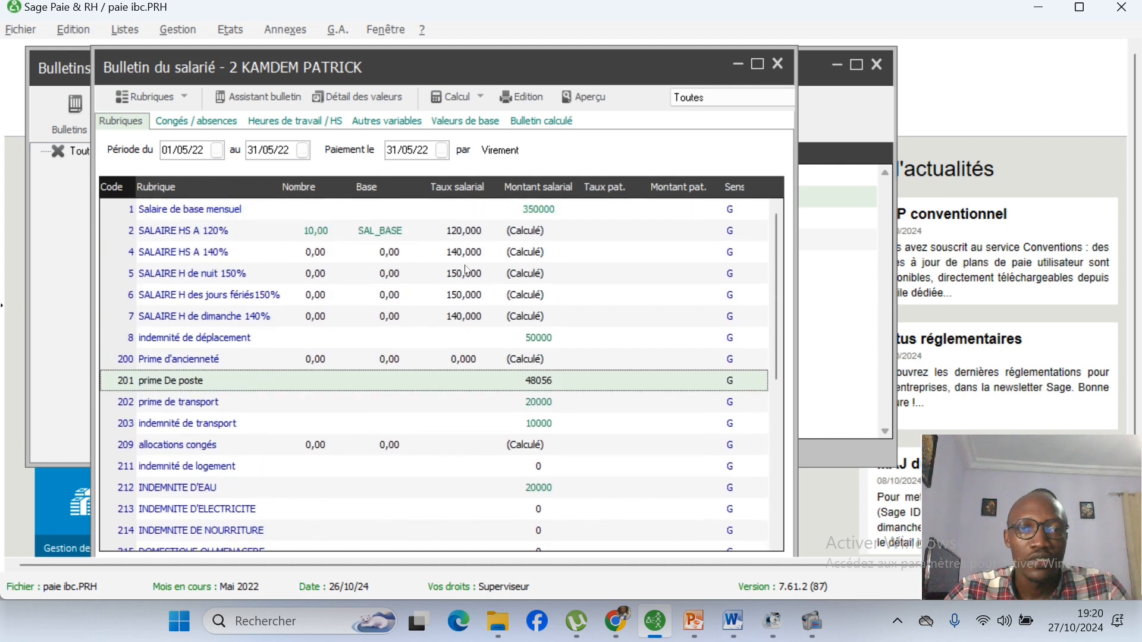
Display the calculated pay slip, dismiss the calculation notice, and examine its earnings, deductions and period totals
left_click(563, 123)
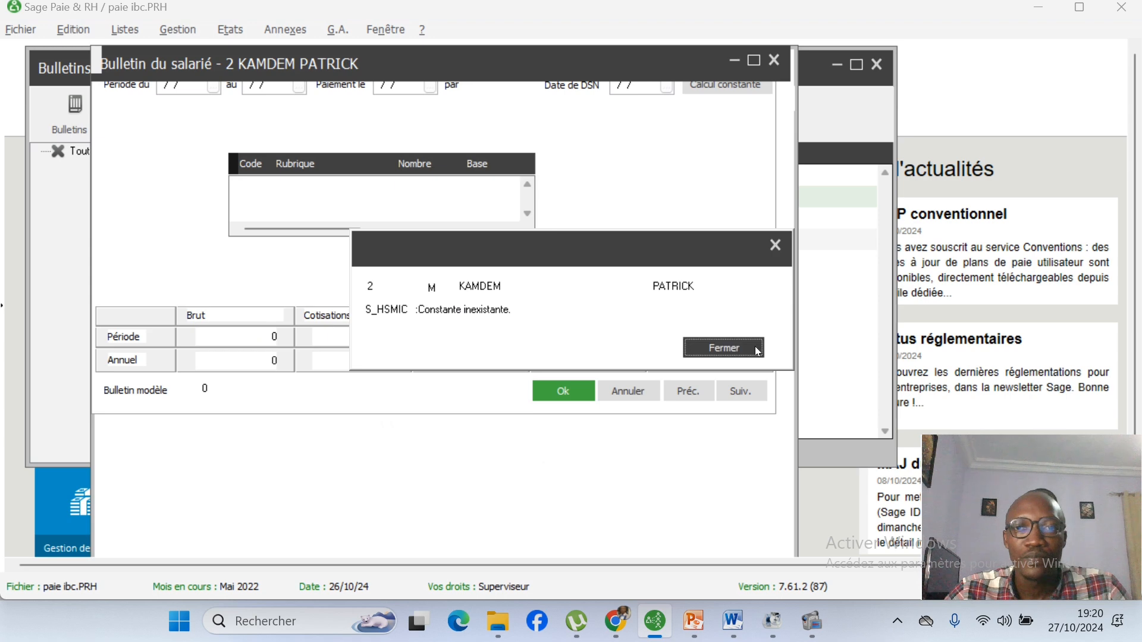
left_click(755, 346)
left_click(748, 344)
scroll(440, 394, "down", 3)
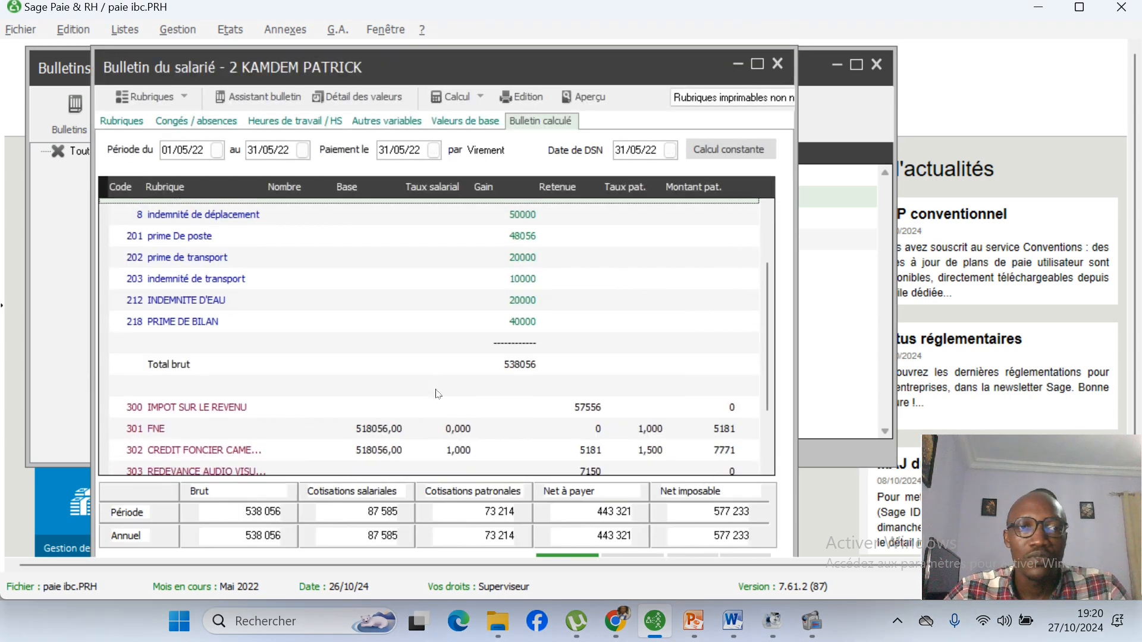
scroll(439, 392, "up", 3)
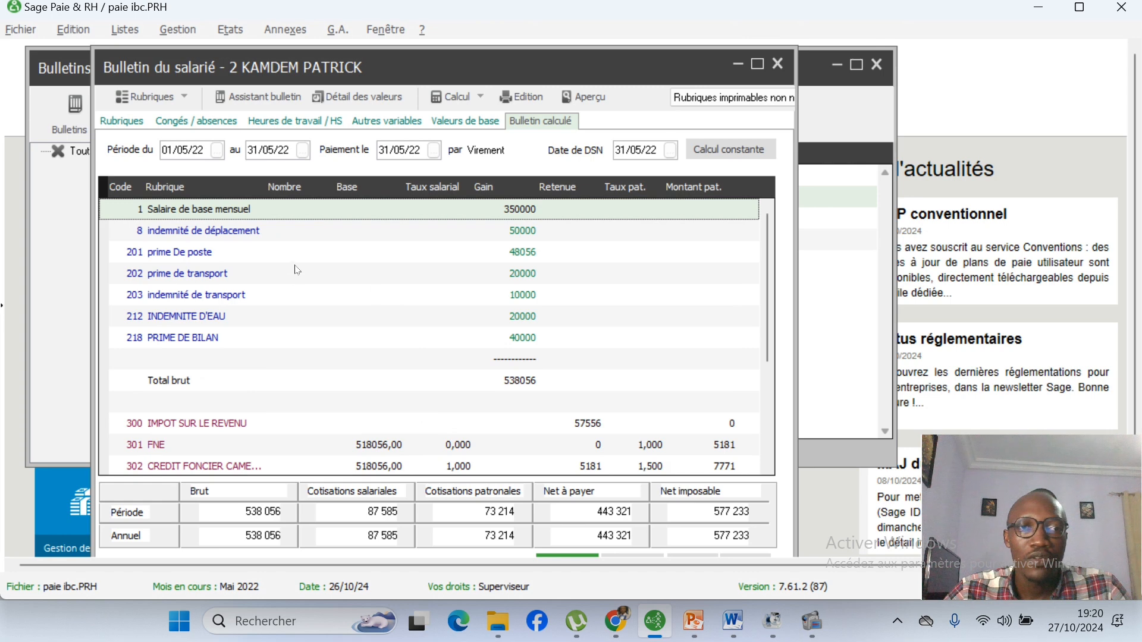
scroll(297, 270, "down", 3)
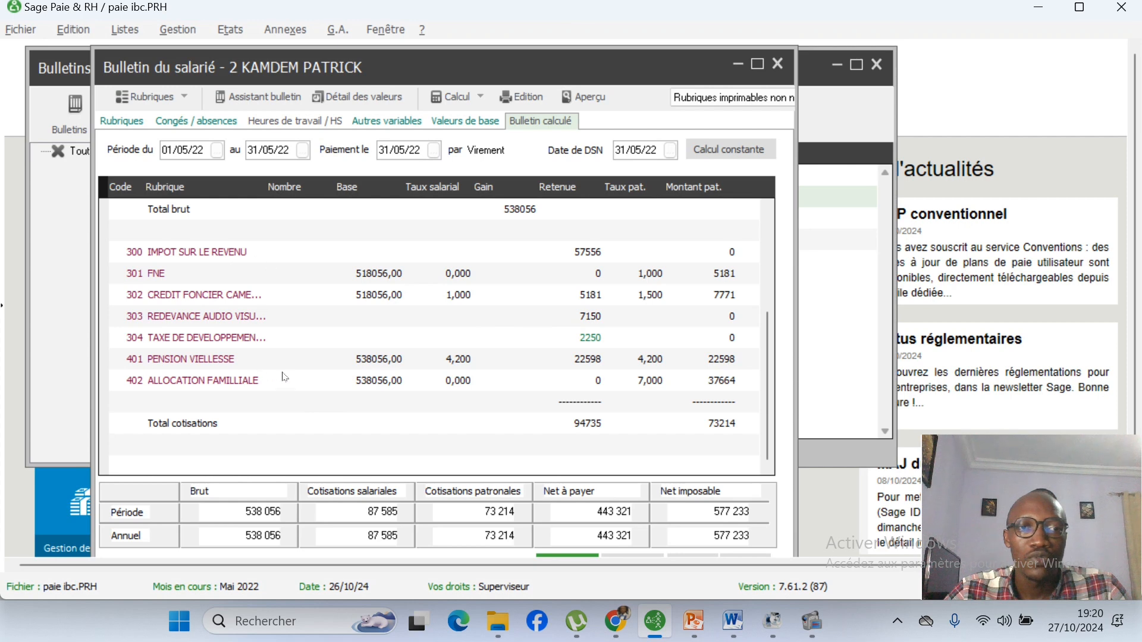
scroll(553, 400, "up", 3)
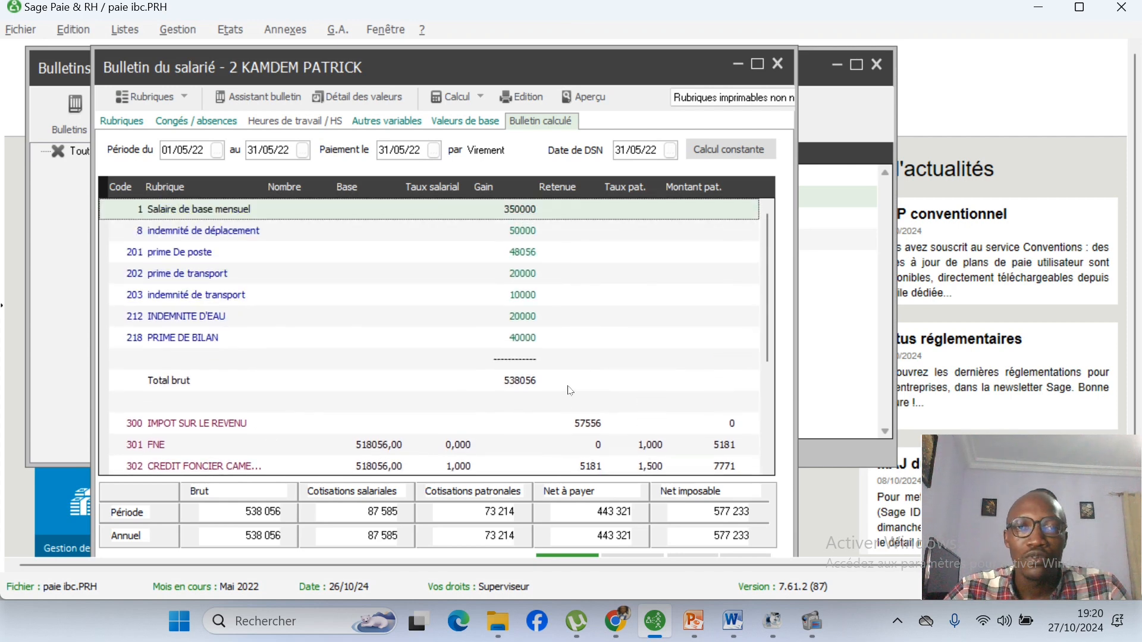
scroll(569, 389, "down", 3)
scroll(570, 389, "up", 3)
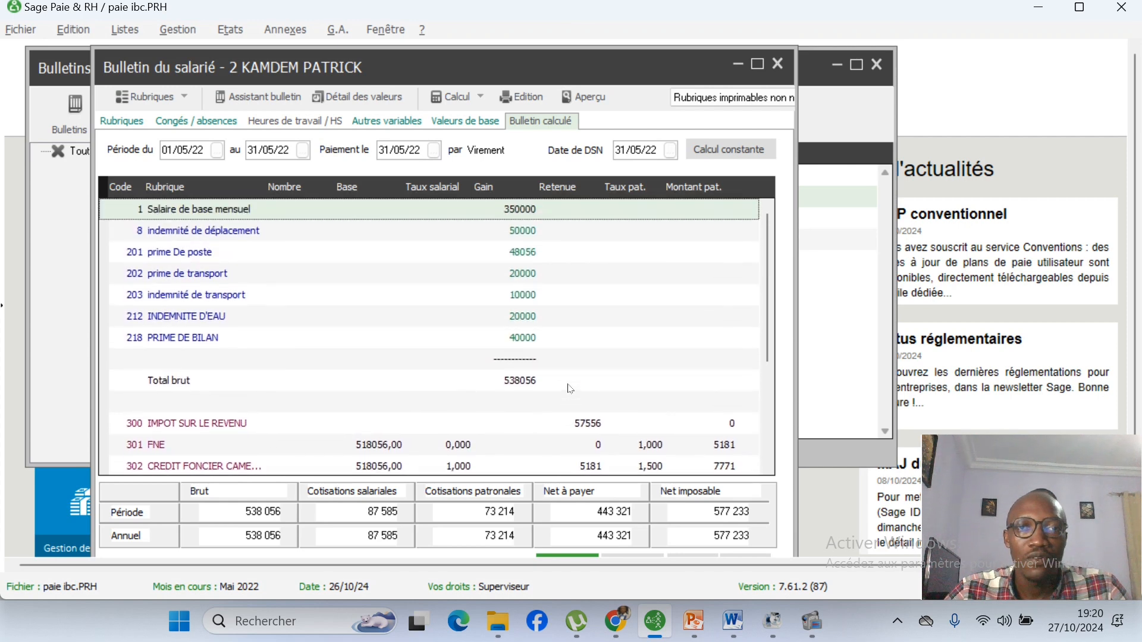
scroll(570, 385, "down", 3)
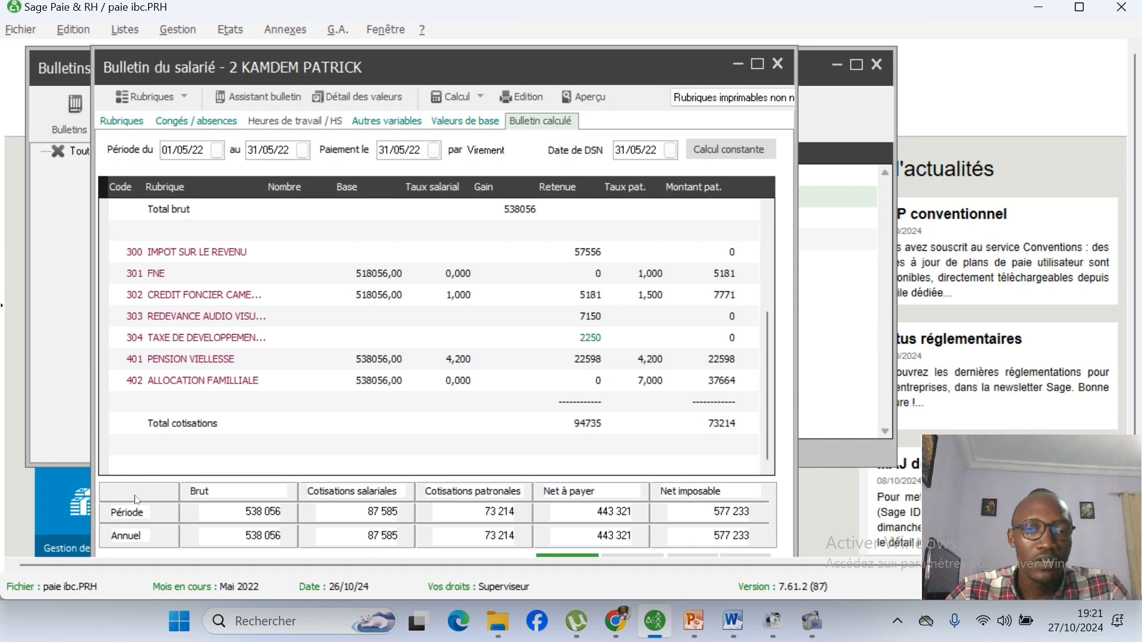
Review the calculated pay slip from Salaire de base mensuel to Total cotisations, and consult the lesson slide in PowerPoint before returning to Sage Paie
scroll(504, 378, "up", 3)
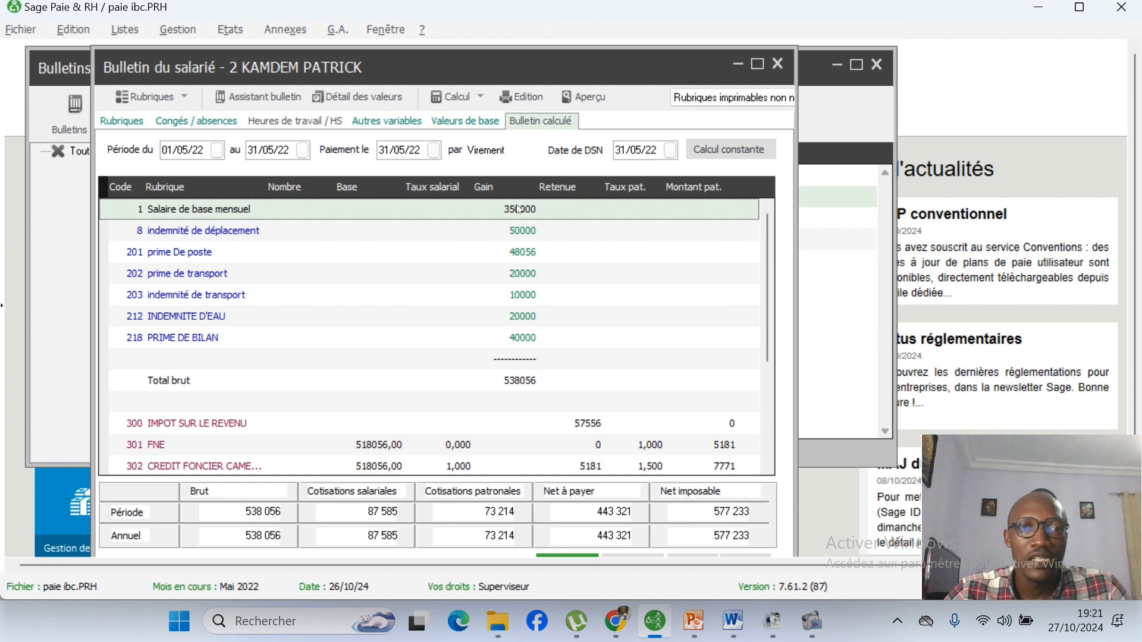
scroll(523, 401, "down", 1)
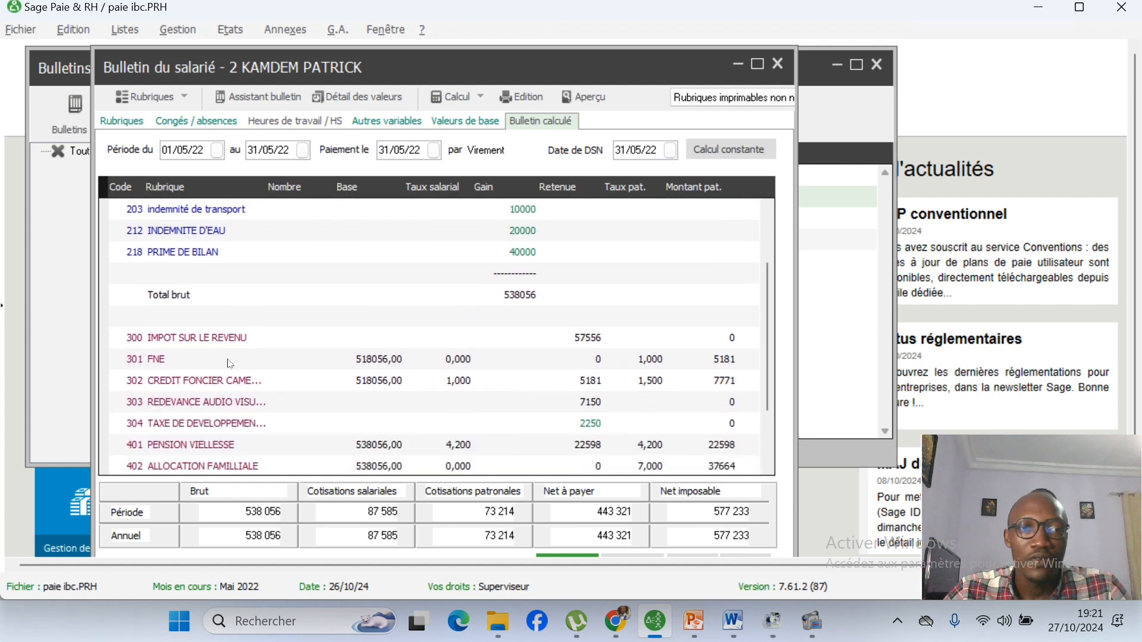
scroll(212, 355, "up", 2)
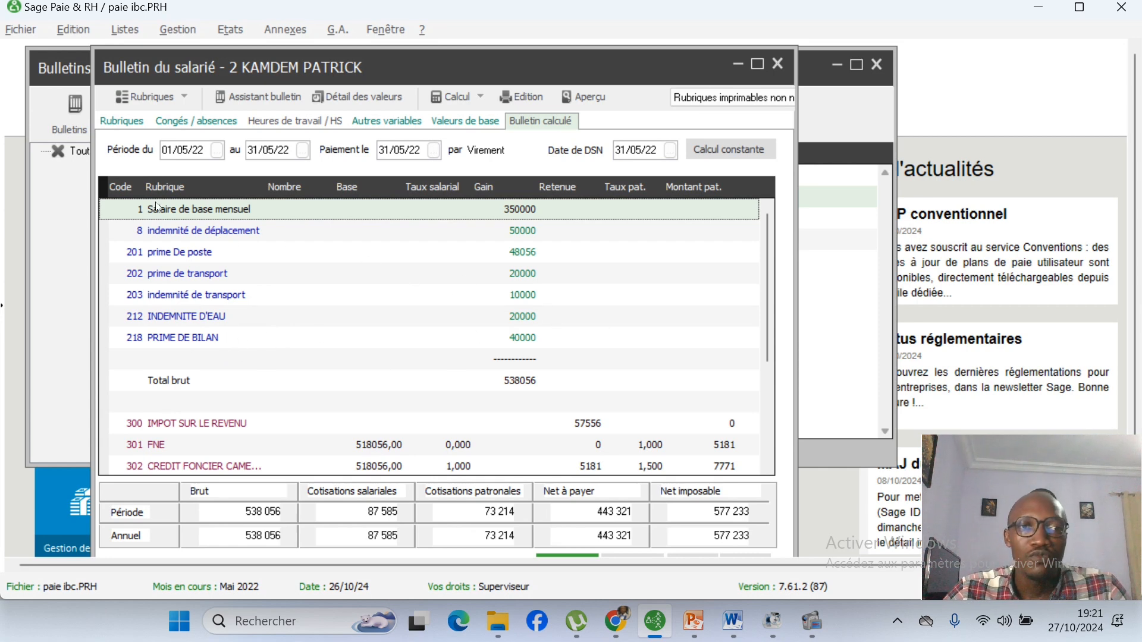
scroll(610, 414, "down", 3)
scroll(609, 415, "down", 5)
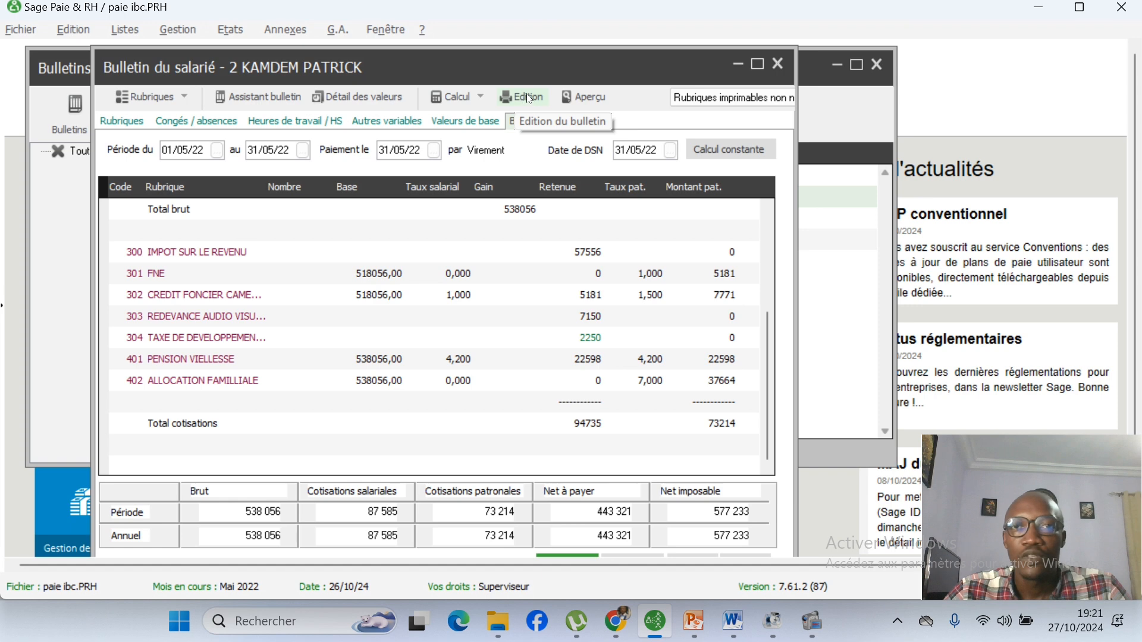
left_click(695, 622)
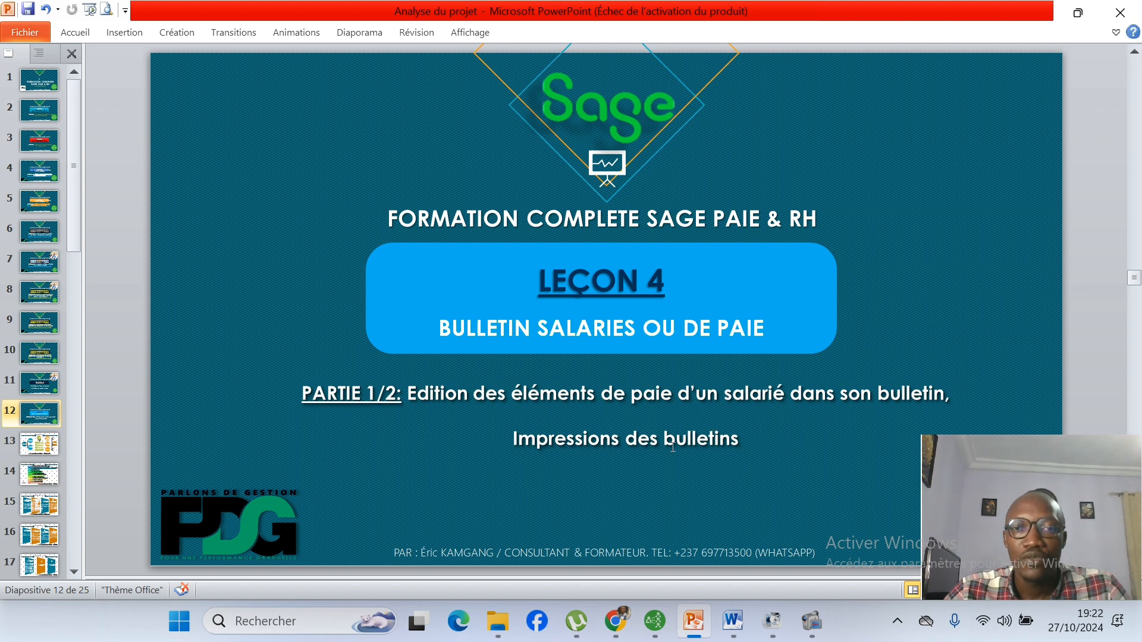
left_click(655, 621)
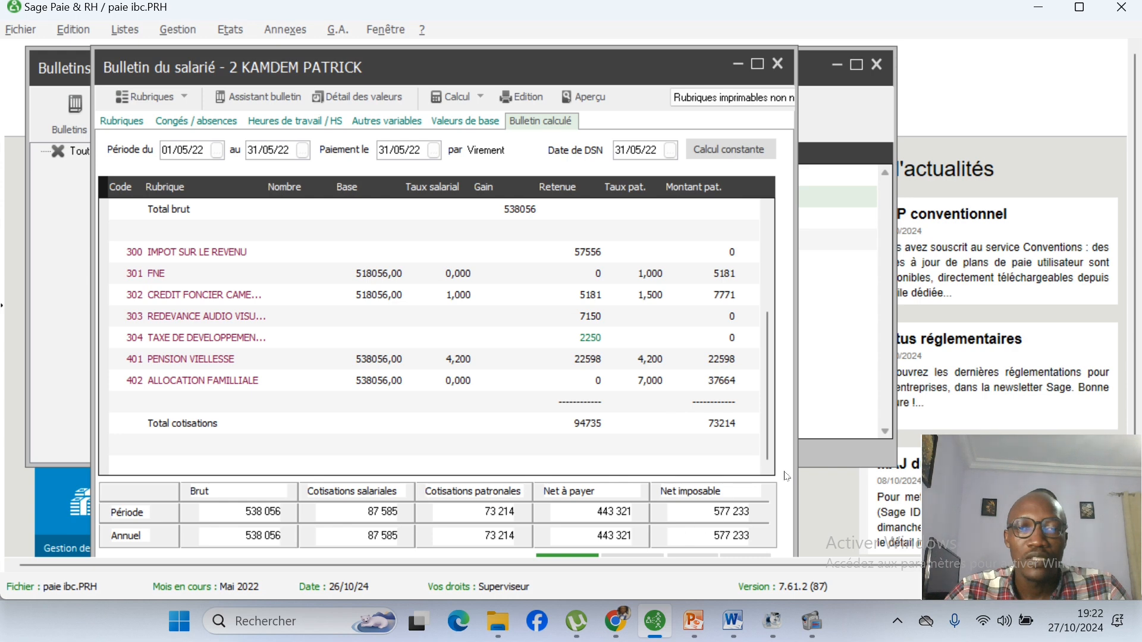
Open the pay slip's edition settings, set the output to Papier blanc (préimprimé 9146/48), and cancel the date confirmation
left_click(522, 98)
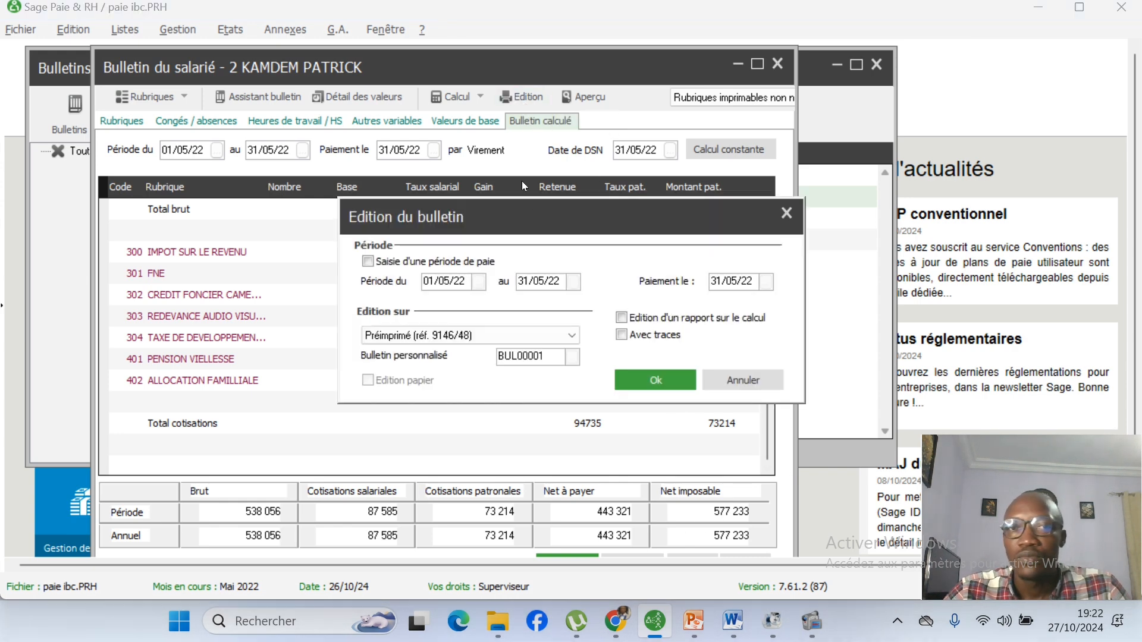
left_click(579, 340)
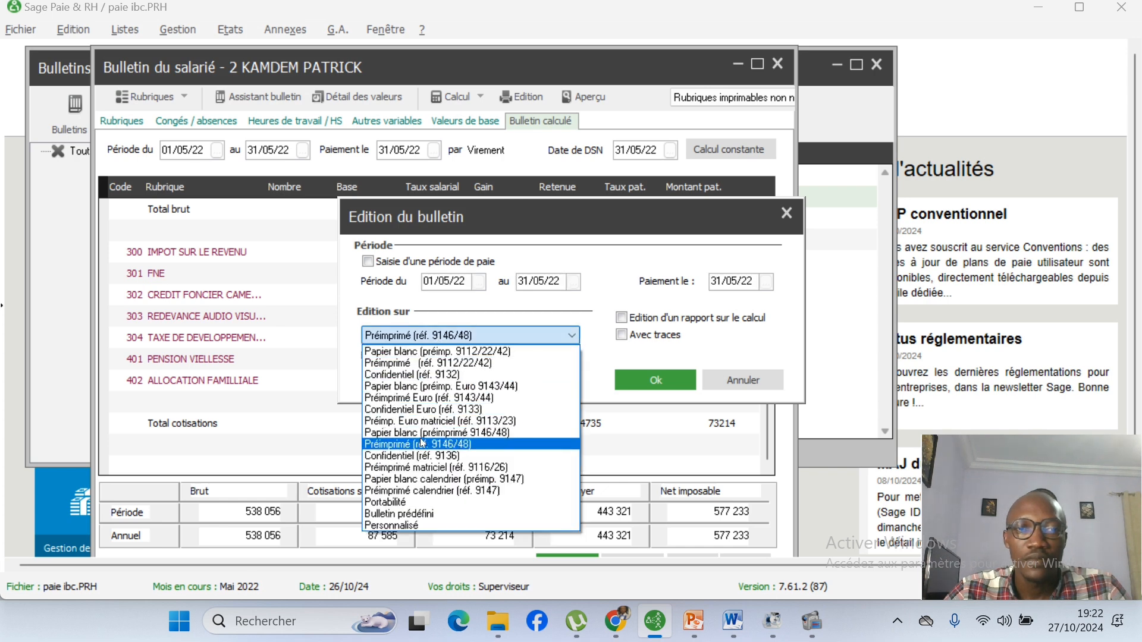
left_click(427, 433)
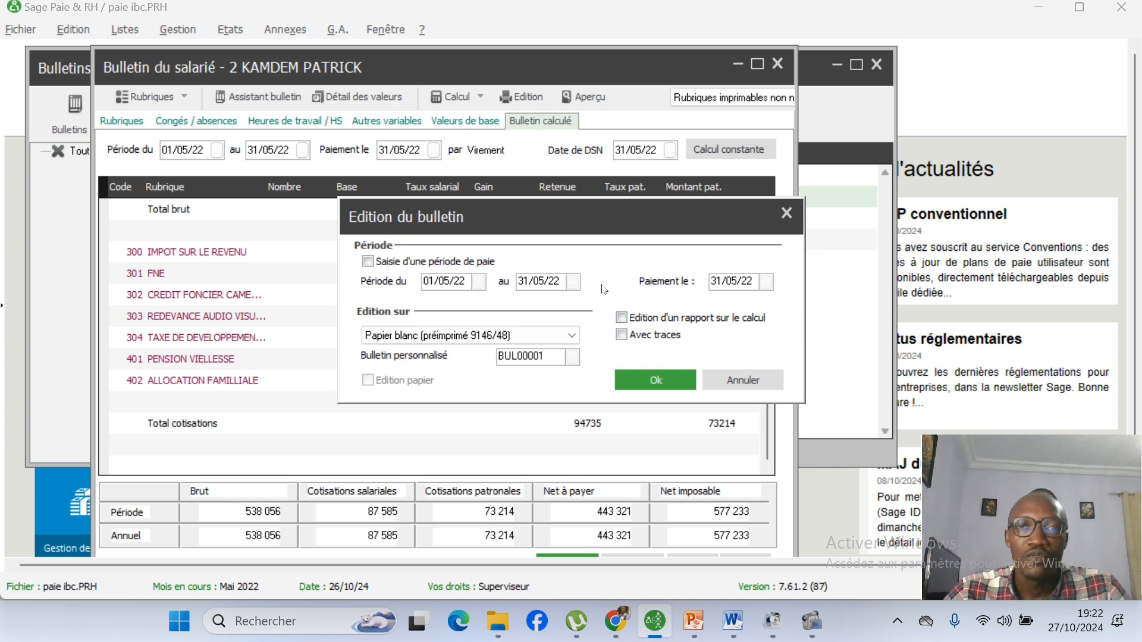
key("Return")
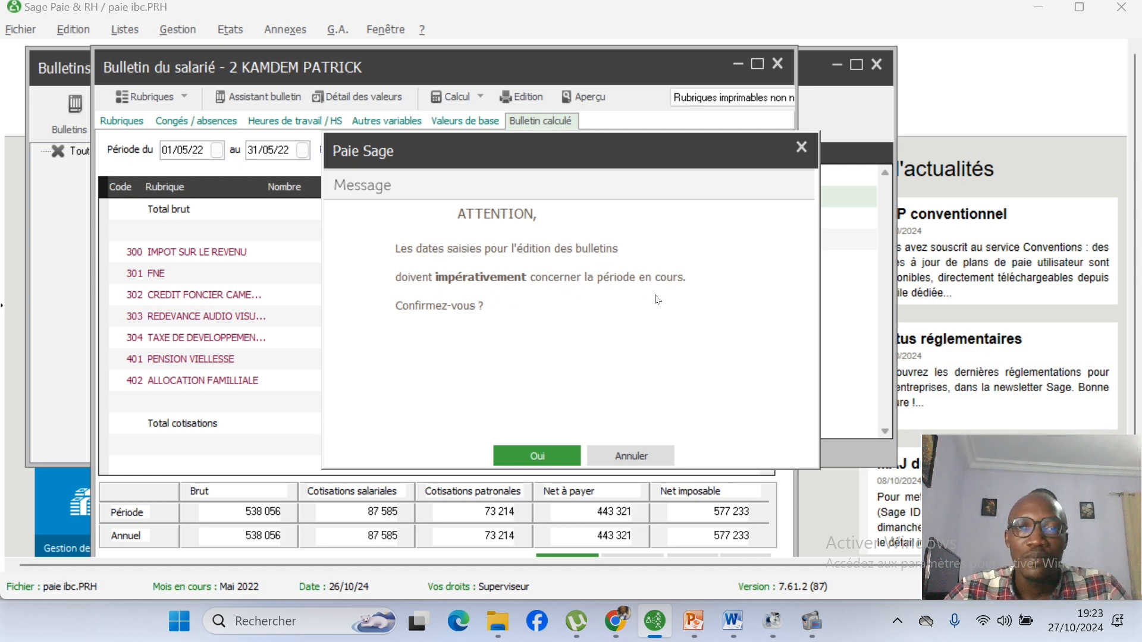
left_click(656, 455)
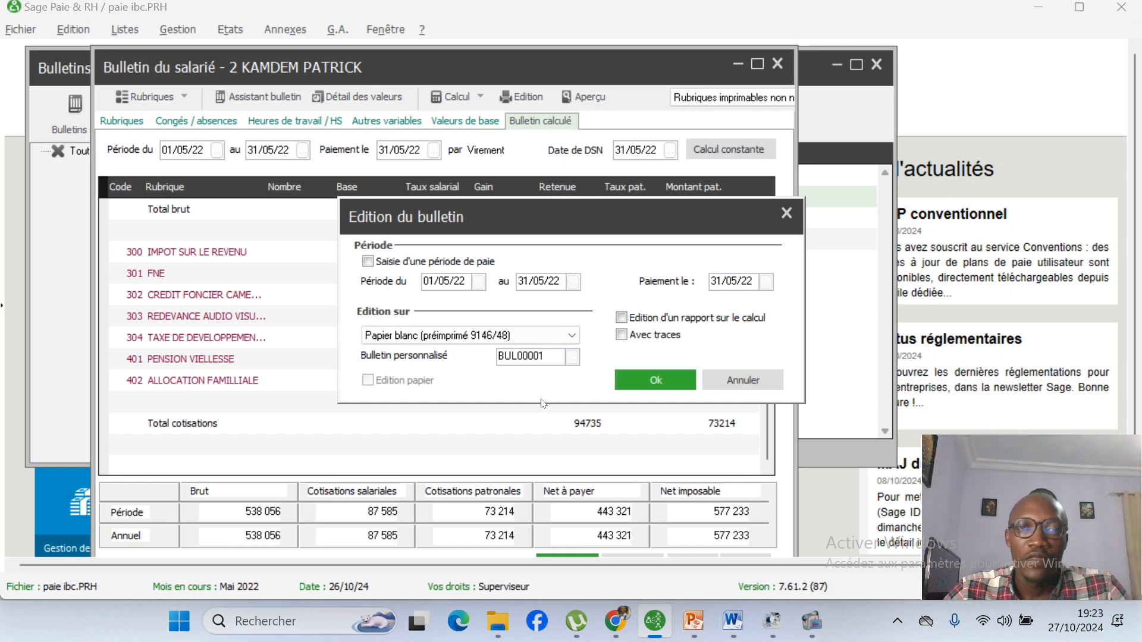
Run the pay slip edition on Microsoft Print to PDF with Aperçu avant impression, and dismiss the missing-constant message
left_click(640, 382)
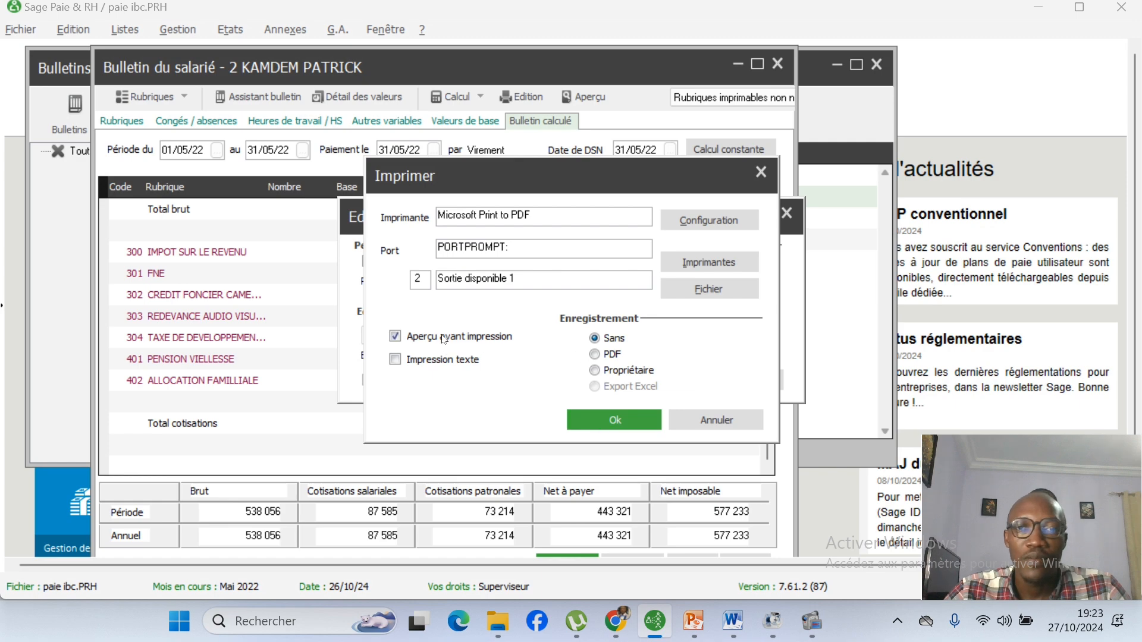
left_click(617, 425)
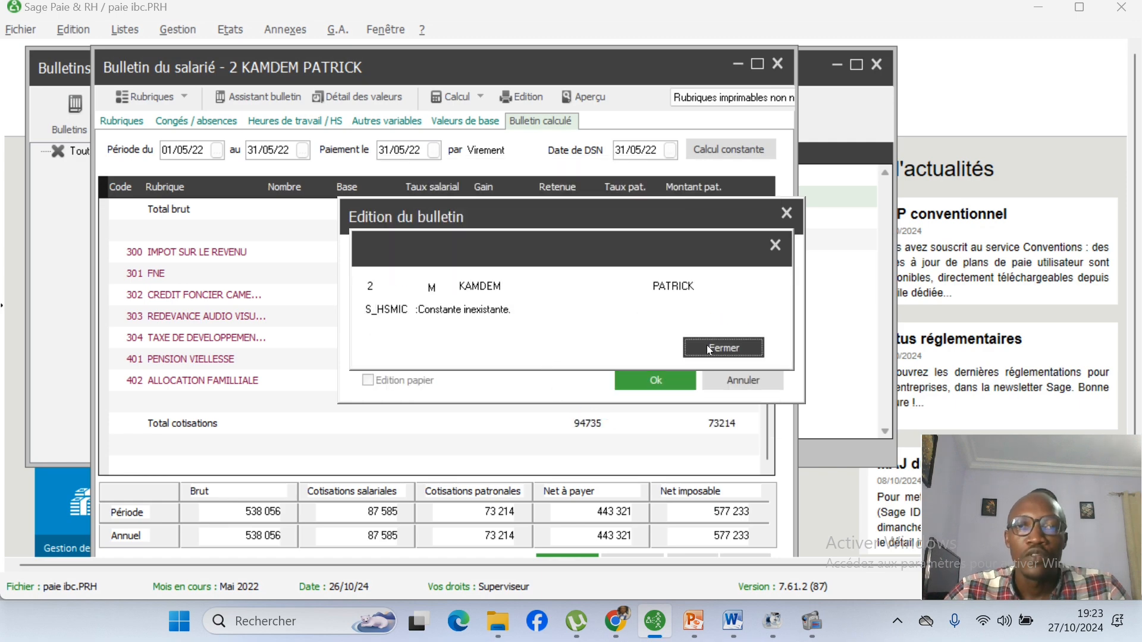
left_click(708, 346)
left_click(708, 346)
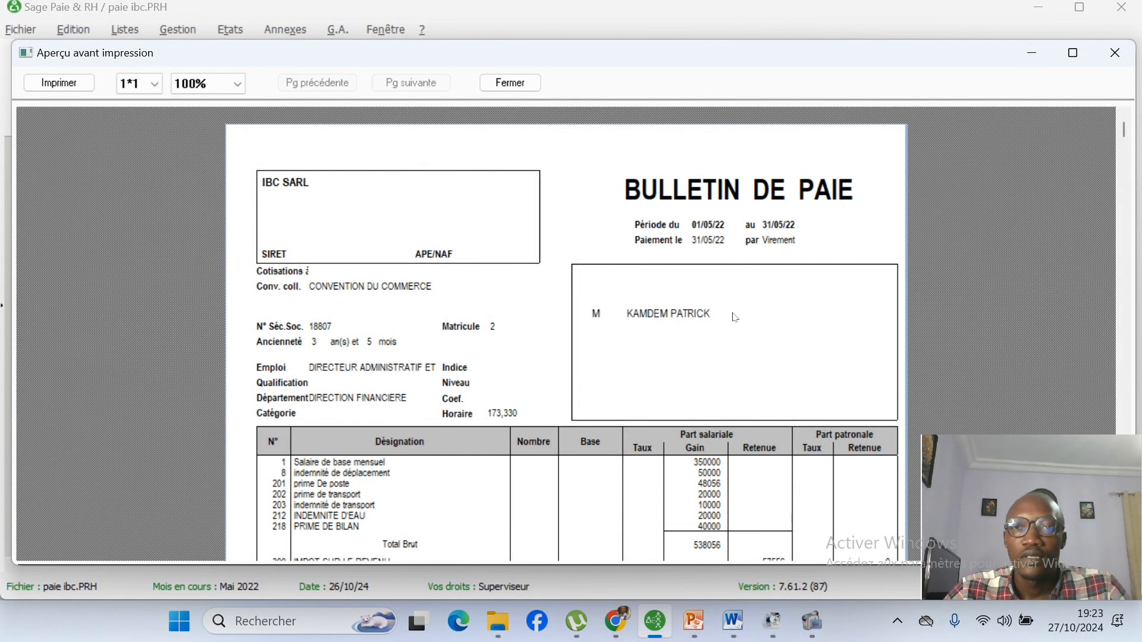
Examine the previewed pay slip from the header to the cumulative totals and net pay, reducing the zoom to 70% and finally 60%
left_click_drag(1122, 141, 1134, 305)
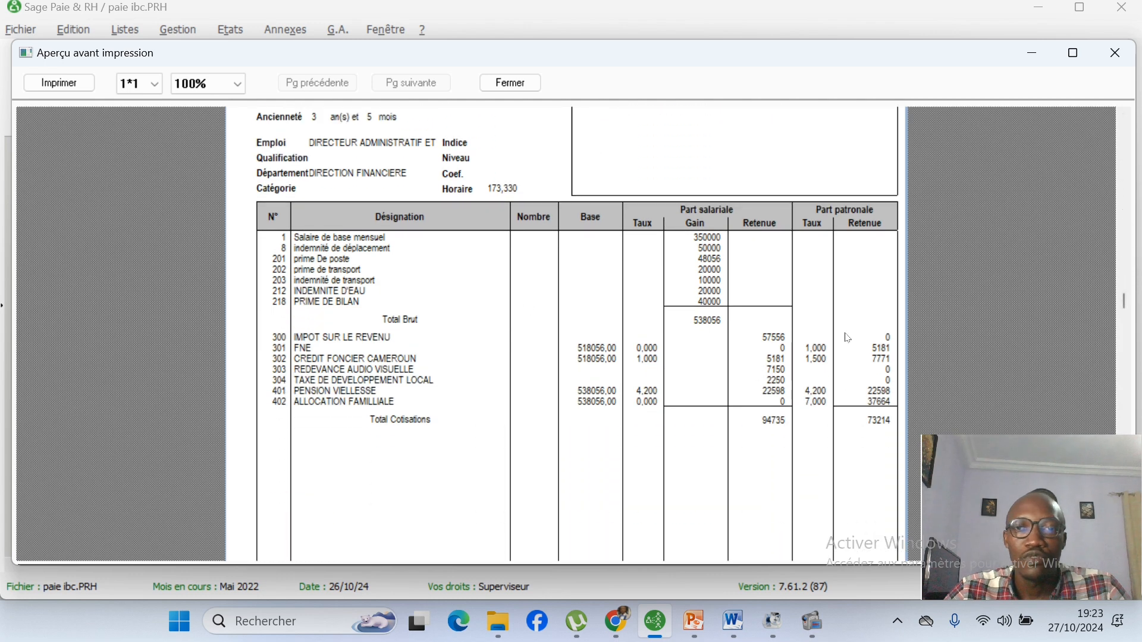
left_click_drag(1126, 304, 1128, 431)
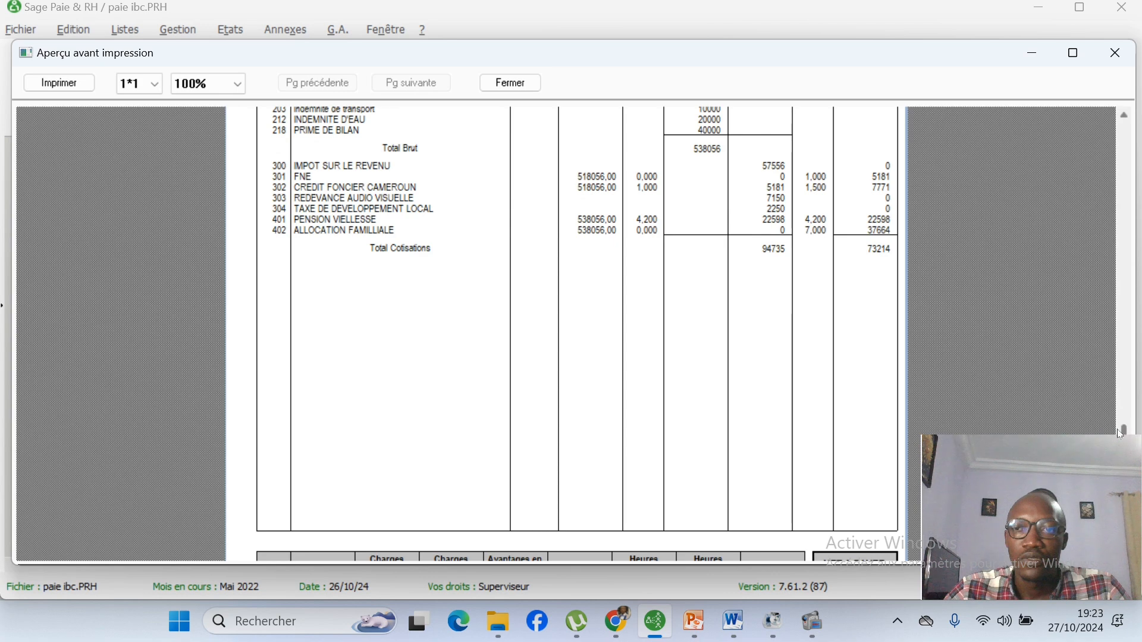
left_click_drag(1125, 432, 1127, 334)
left_click(231, 88)
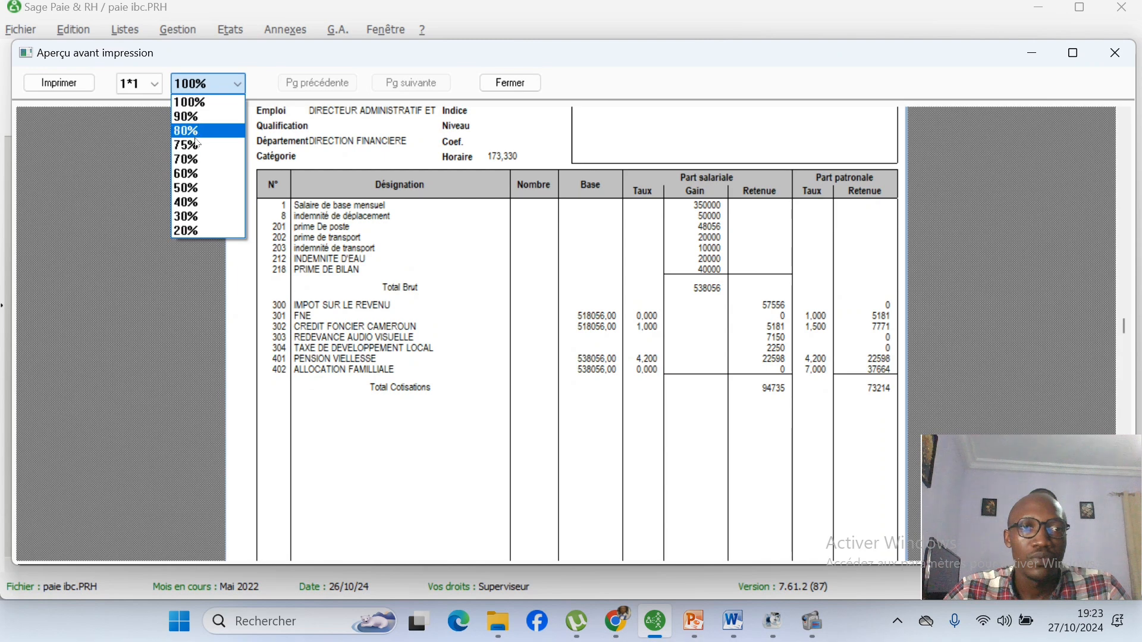
left_click(198, 161)
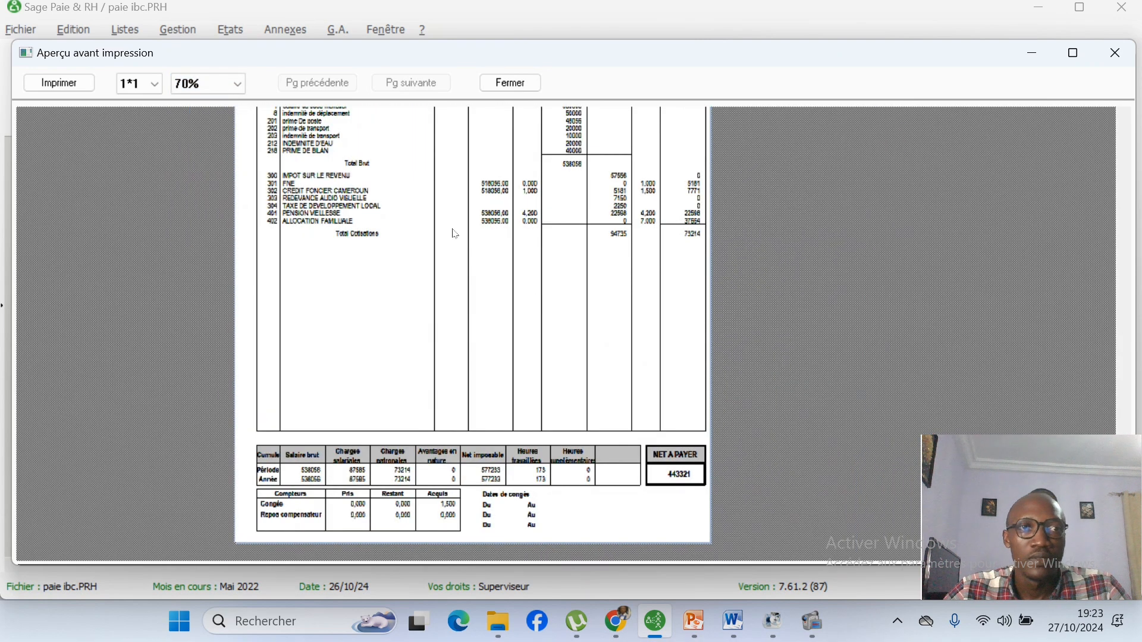
left_click(224, 85)
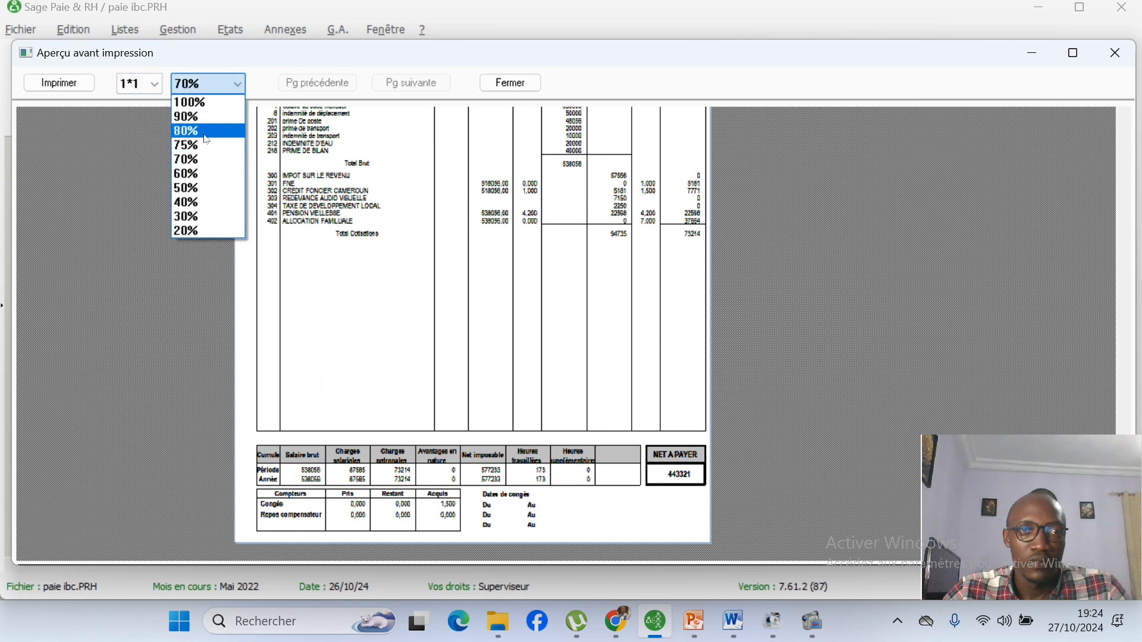
left_click(202, 174)
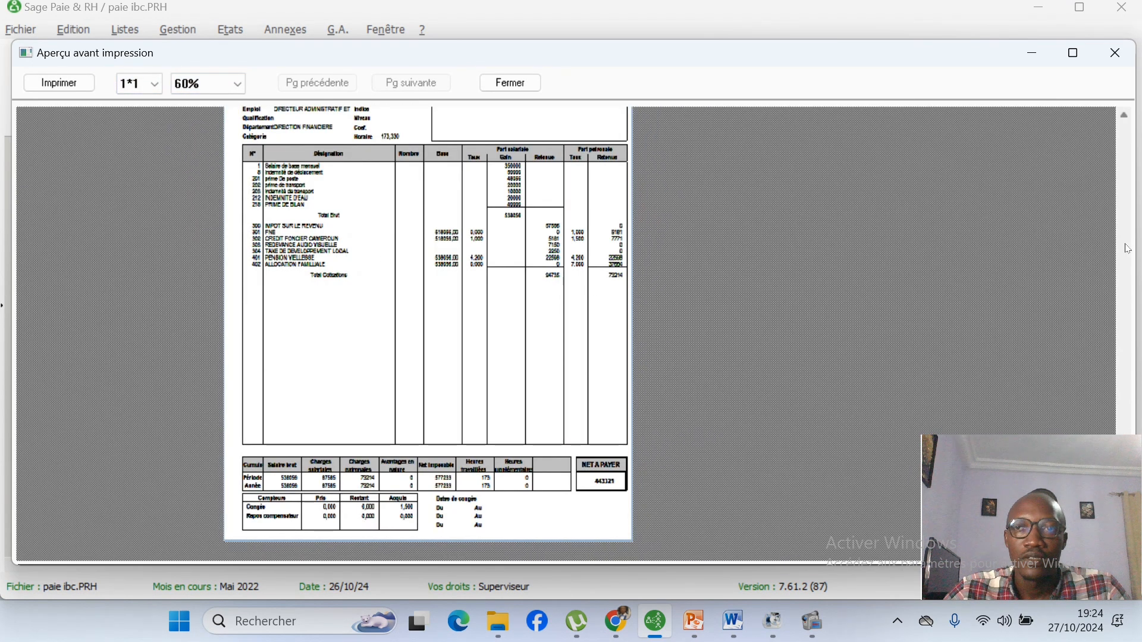
scroll(1130, 240, "up", 3)
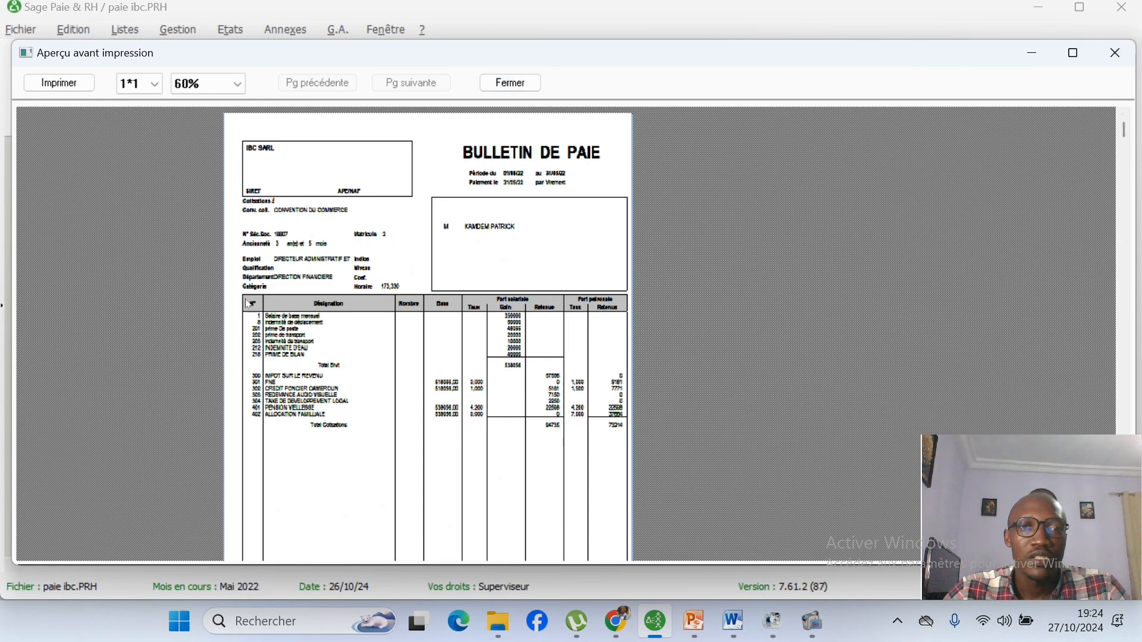
View the print options for the previewed pay slip, cancel them without printing, and close the preview
left_click(69, 88)
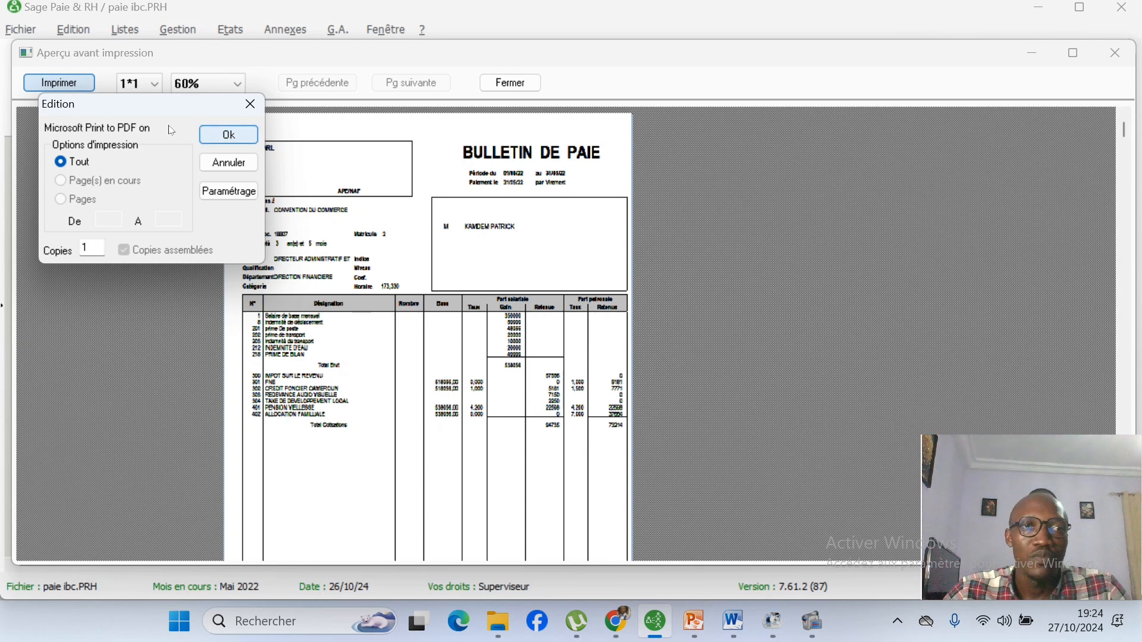
left_click(251, 106)
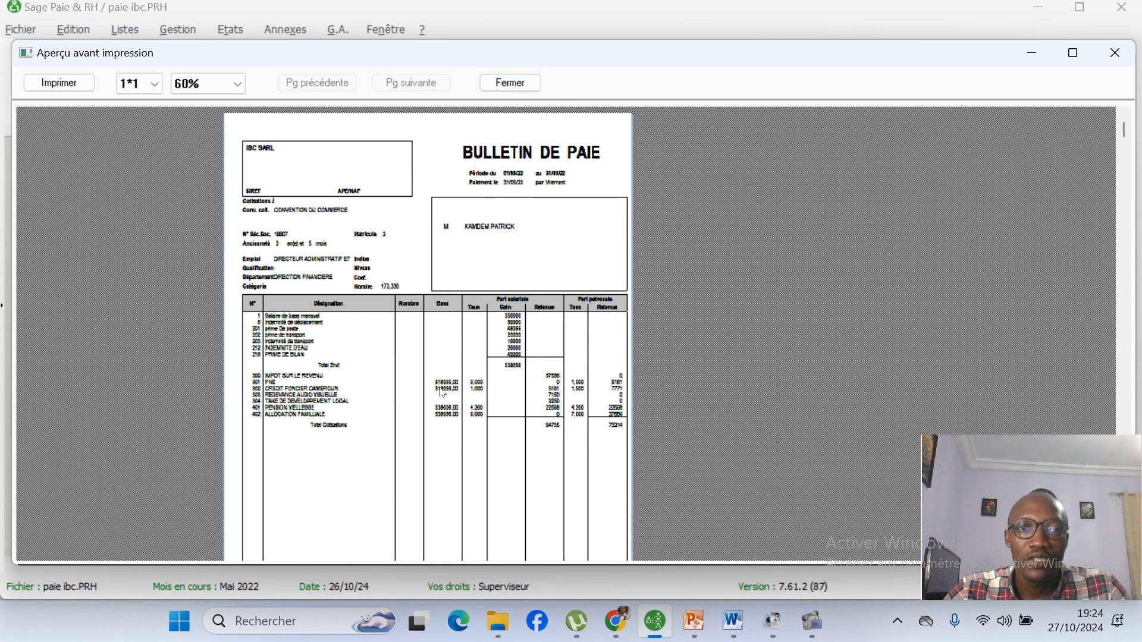
left_click(510, 83)
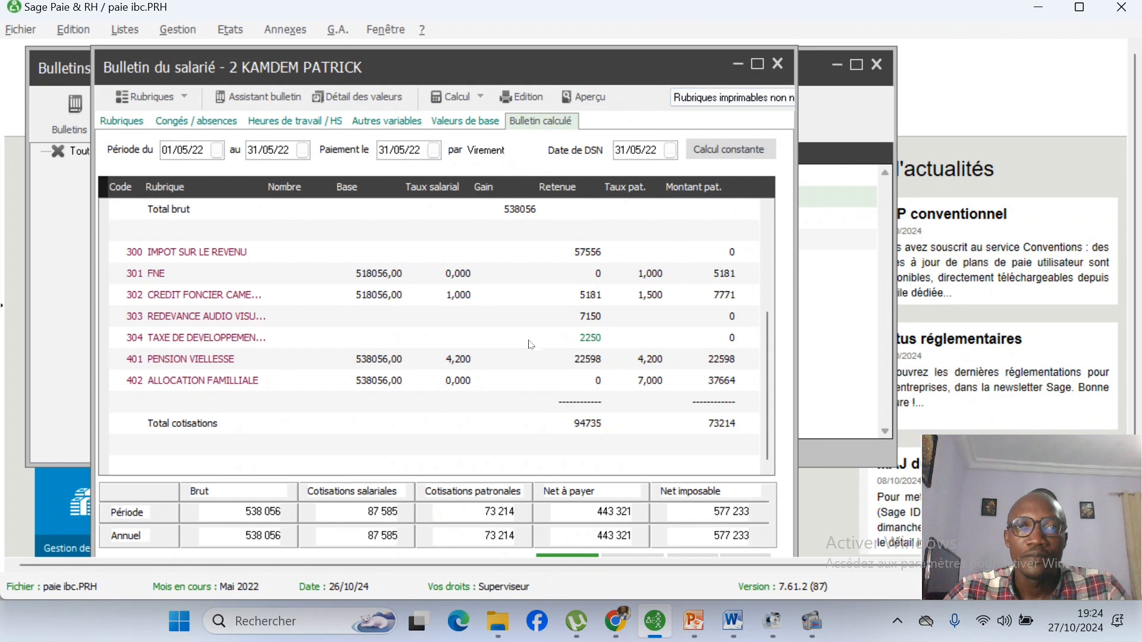
Close the employee's pay slip without saving the modifications
left_click(777, 65)
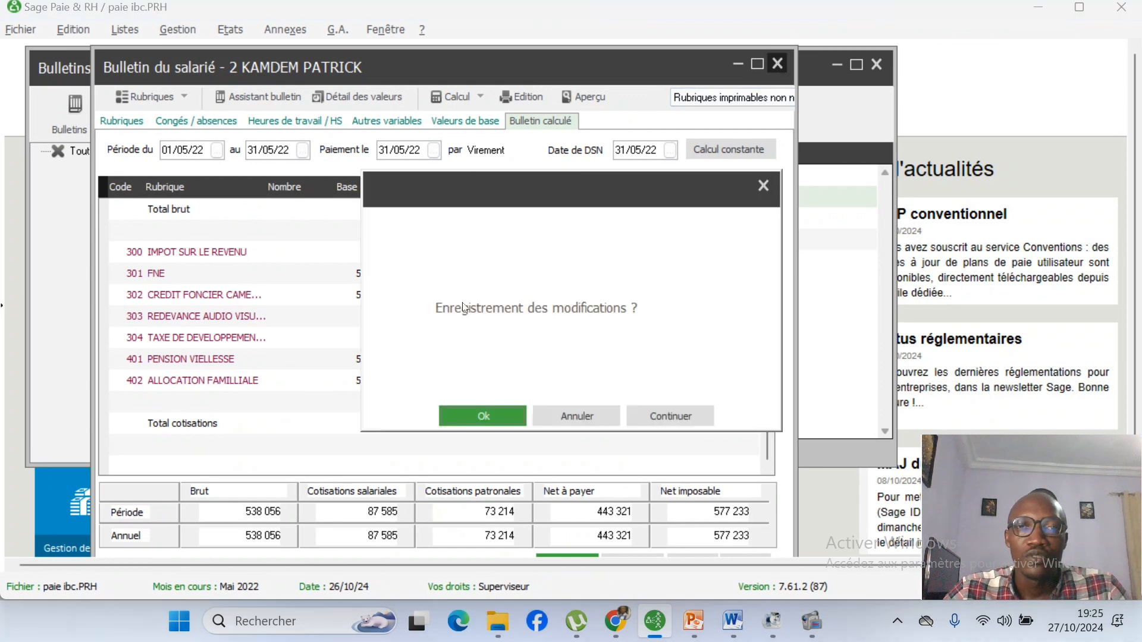
left_click(580, 416)
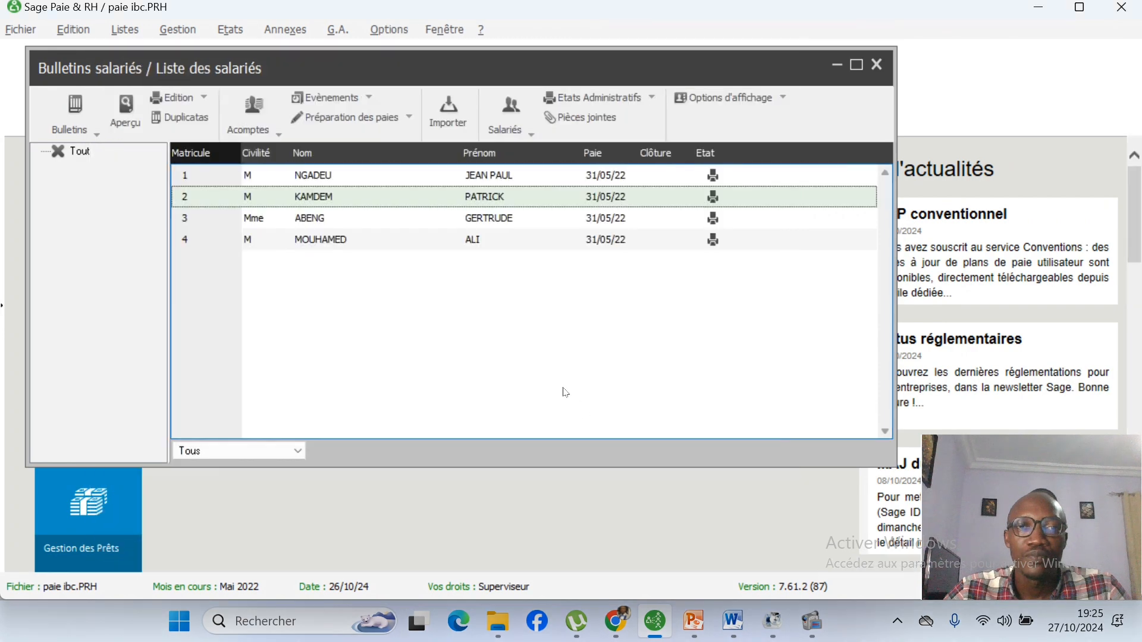
Switch to the lesson presentation in PowerPoint and move on from slide 12
left_click(694, 621)
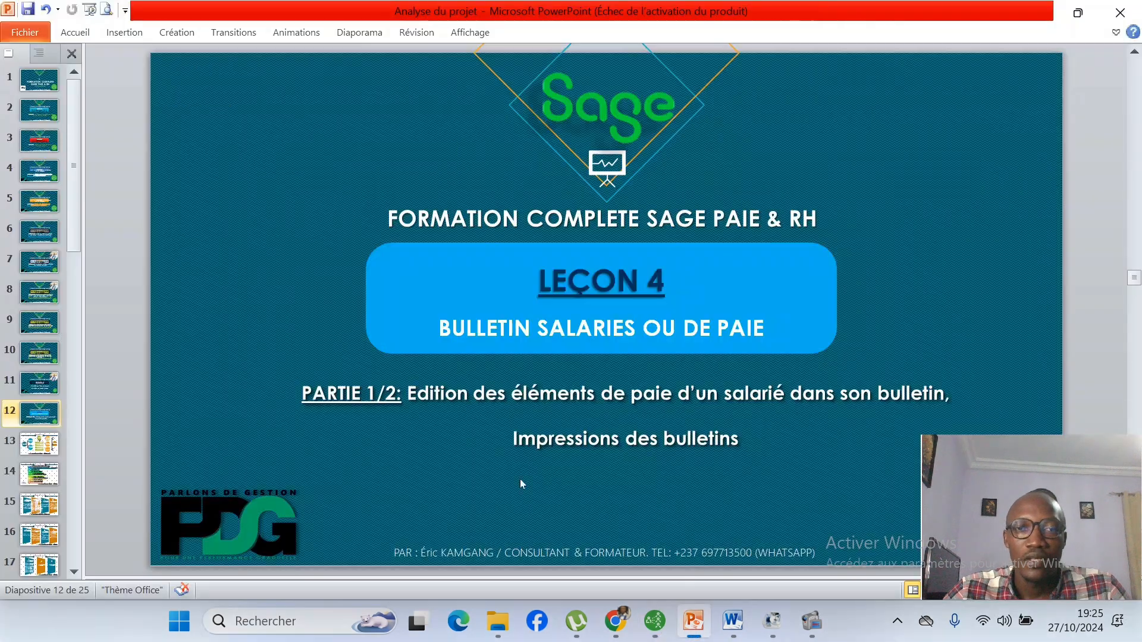
key("Down")
key("Down")
key("Down")
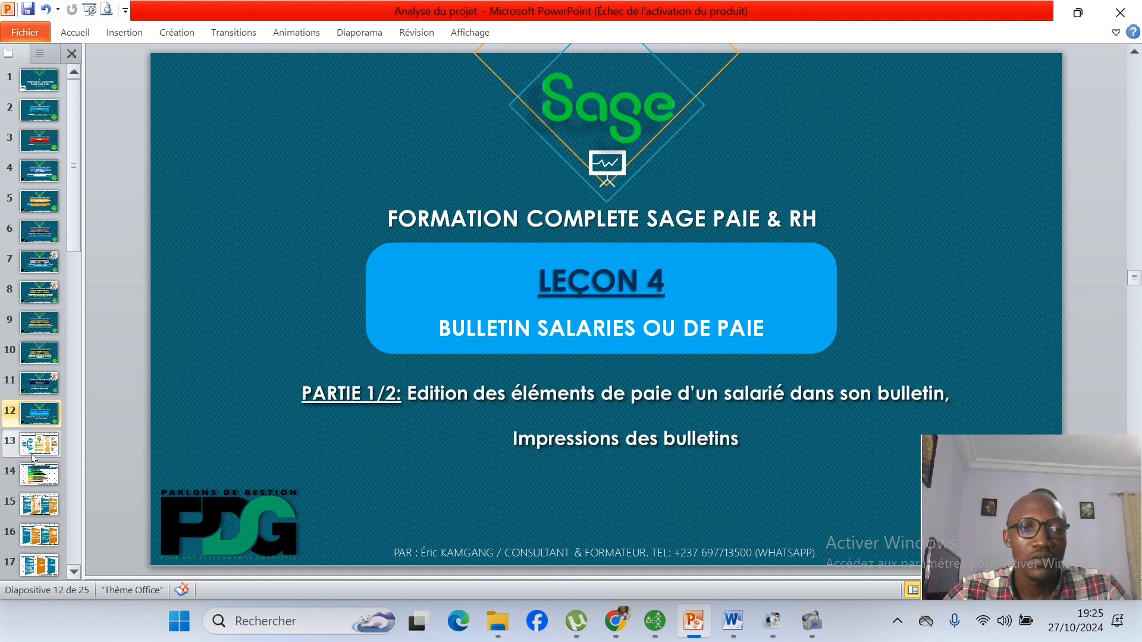